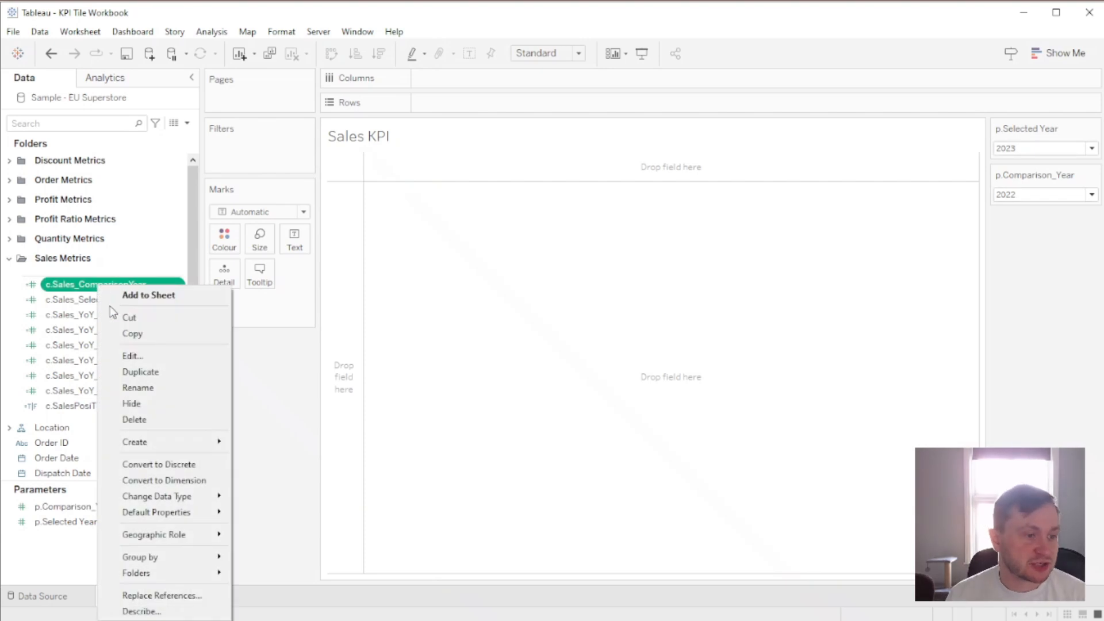
Inspect the formulas of the c.Sales_ComparisonYear and c.Sales_YoY_% calculated fields, leaving both as they are.
{"action": "left_click", "coordinate": [134, 354]}
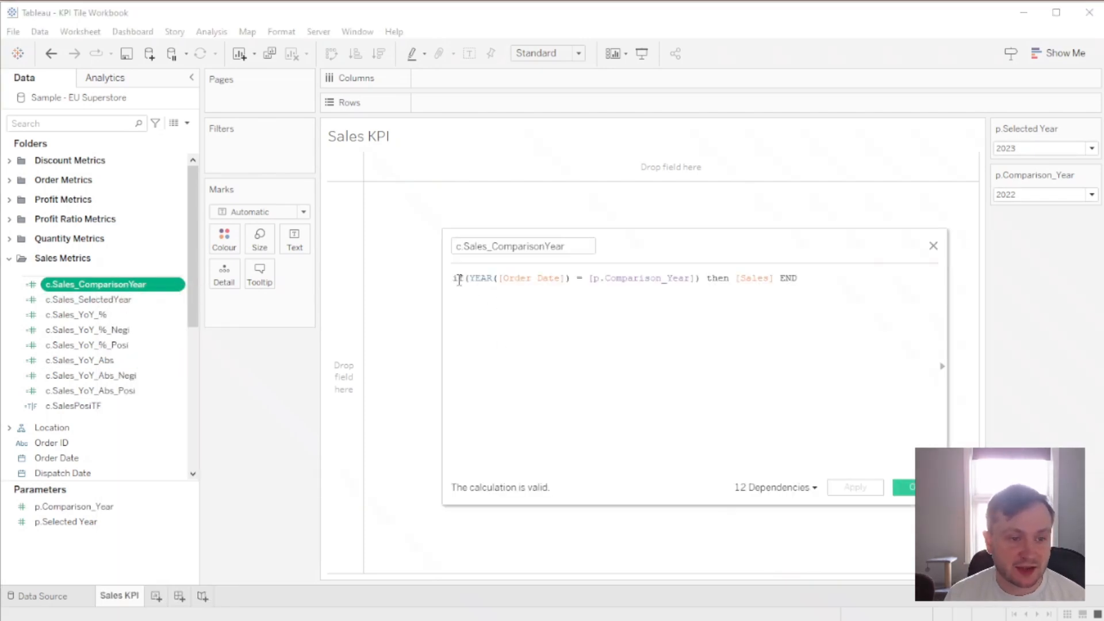
{"action": "left_click_drag", "start_coordinate": [455, 279], "coordinate": [696, 280]}
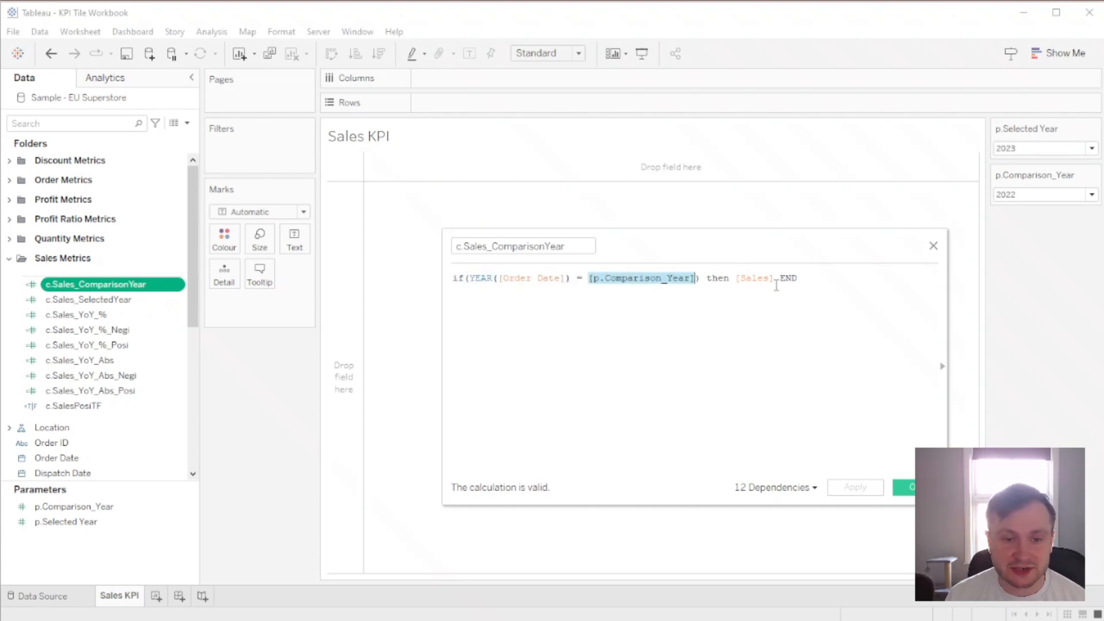
{"action": "left_click", "coordinate": [934, 246]}
{"action": "left_click", "coordinate": [109, 314]}
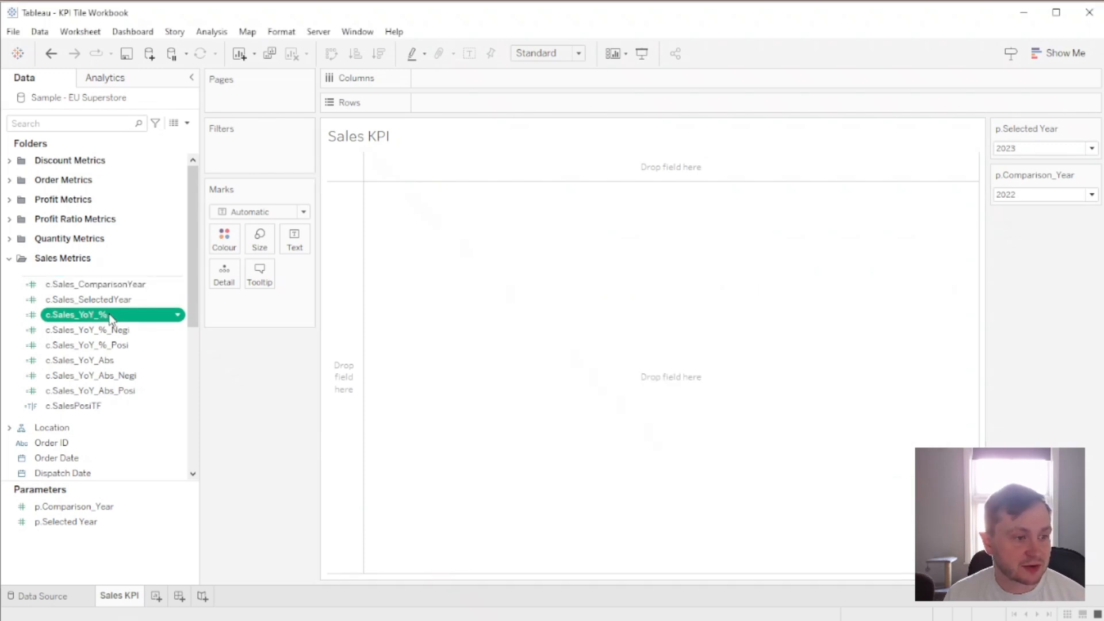
{"action": "right_click", "coordinate": [109, 314]}
{"action": "left_click", "coordinate": [152, 383]}
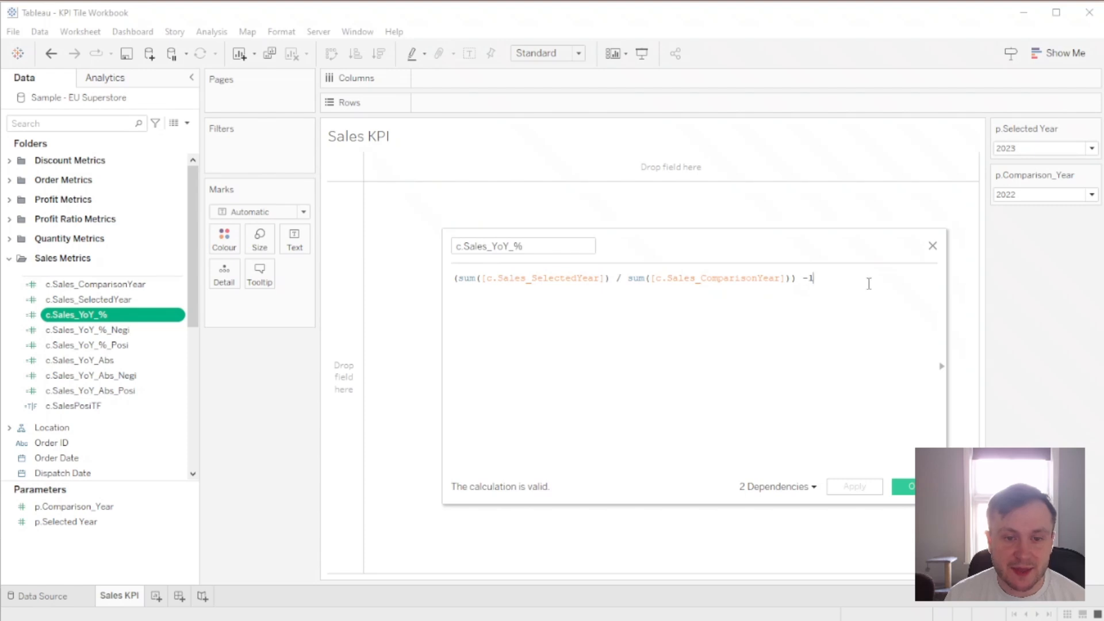
{"action": "left_click", "coordinate": [932, 248]}
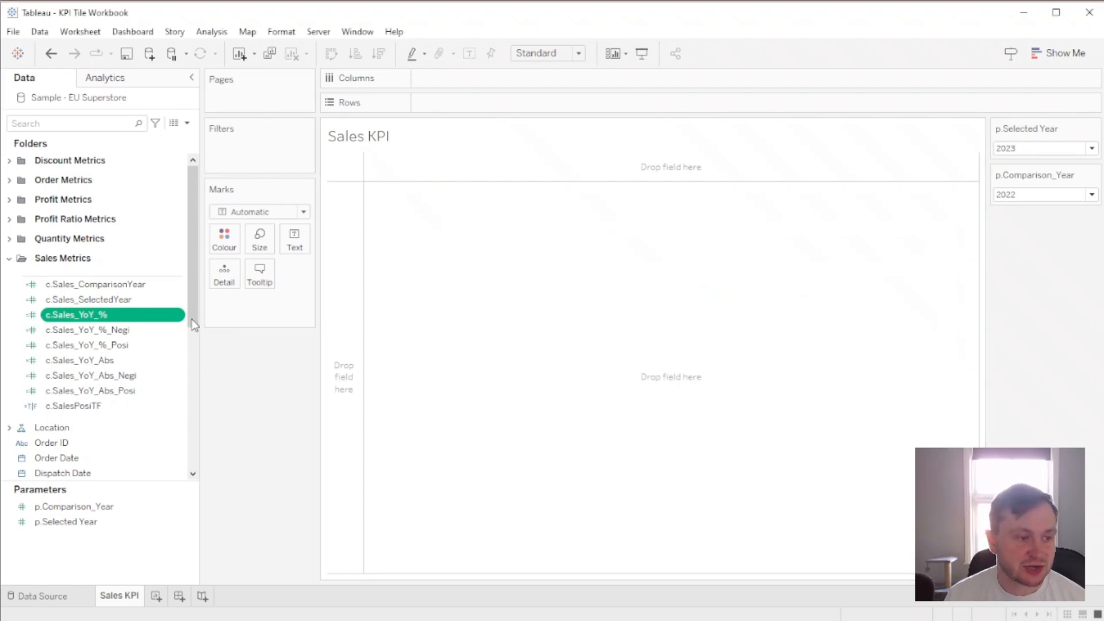
Inspect how the c.Sales_YoY_Abs calculated field combines selected-year and comparison-year sales.
{"action": "right_click", "coordinate": [95, 360]}
{"action": "left_click", "coordinate": [136, 429]}
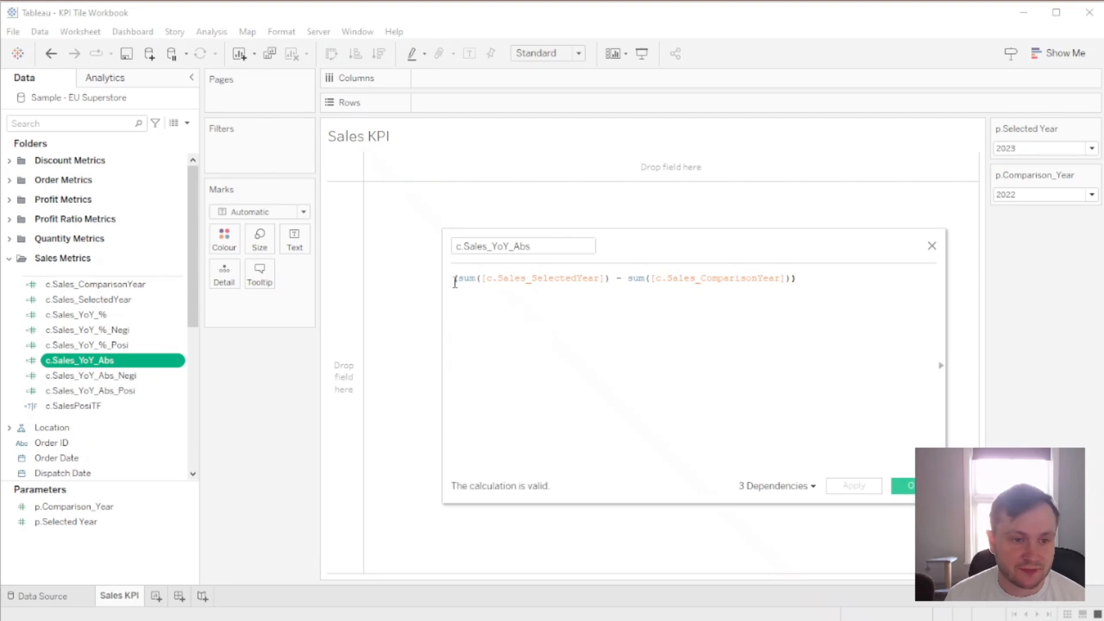
{"action": "left_click_drag", "start_coordinate": [643, 278], "coordinate": [791, 278]}
{"action": "left_click_drag", "start_coordinate": [470, 279], "coordinate": [571, 278]}
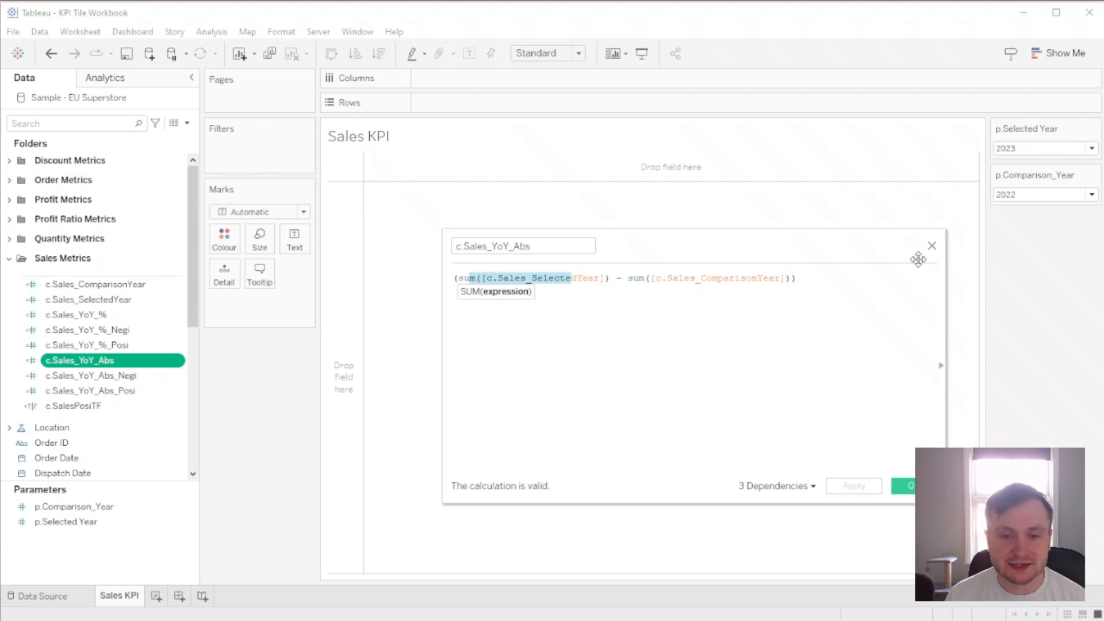
{"action": "left_click", "coordinate": [932, 246]}
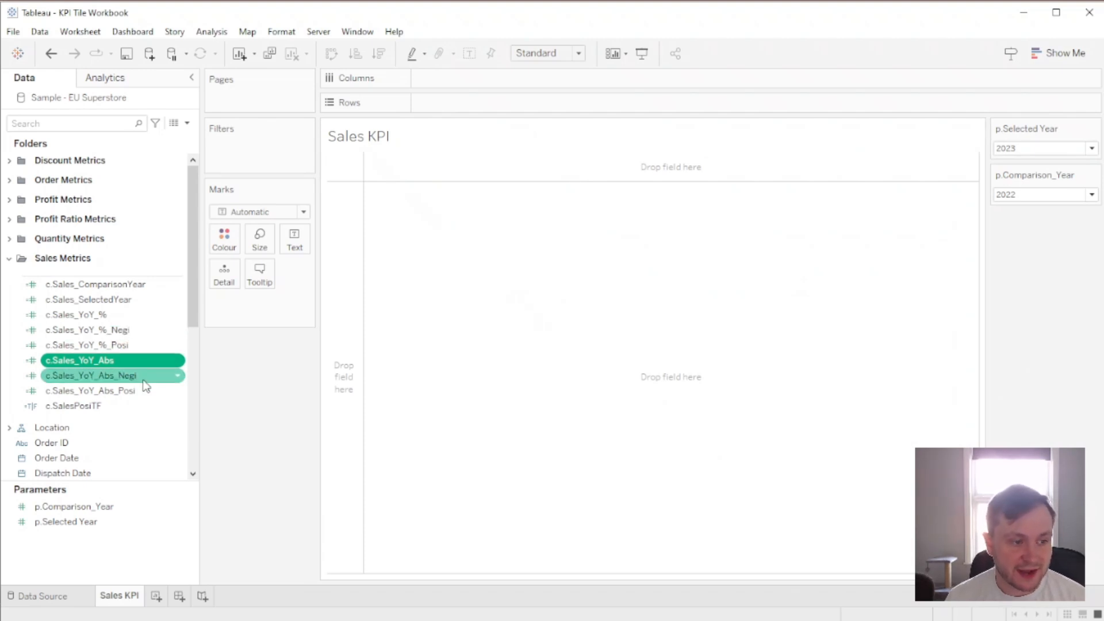
Inspect the condition used in the c.Sales_YoY_%_Posi calculated field.
{"action": "right_click", "coordinate": [120, 348]}
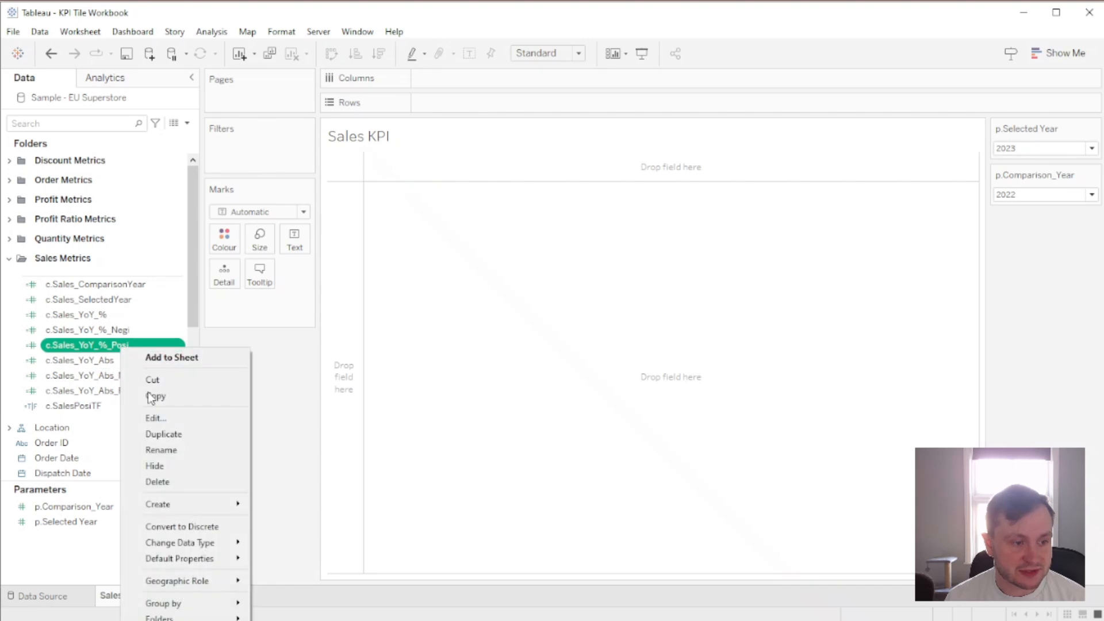
{"action": "left_click", "coordinate": [153, 418]}
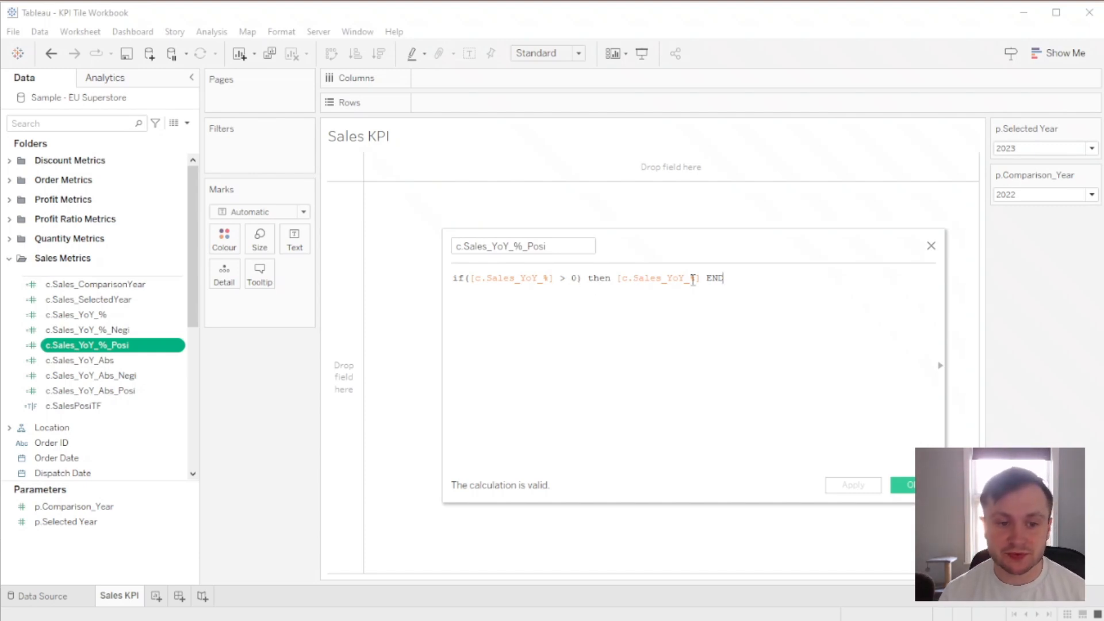
{"action": "left_click", "coordinate": [931, 246]}
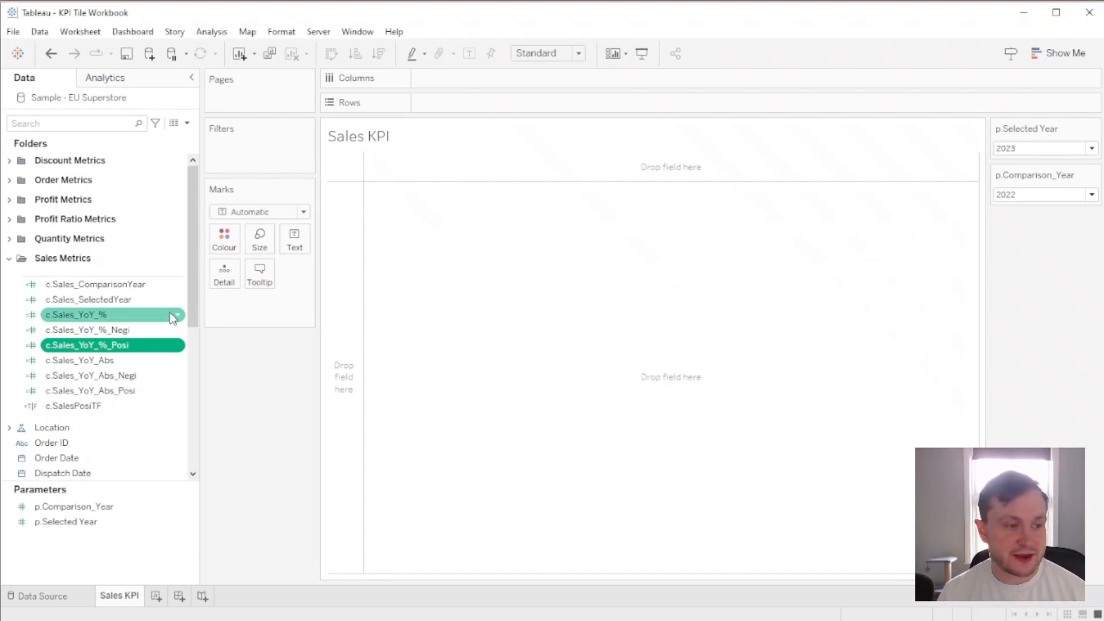
Inspect the formulas of the c.Sales_YoY_%_Negi and c.SalesPosiTF calculated fields.
{"action": "right_click", "coordinate": [108, 333]}
{"action": "left_click", "coordinate": [148, 407]}
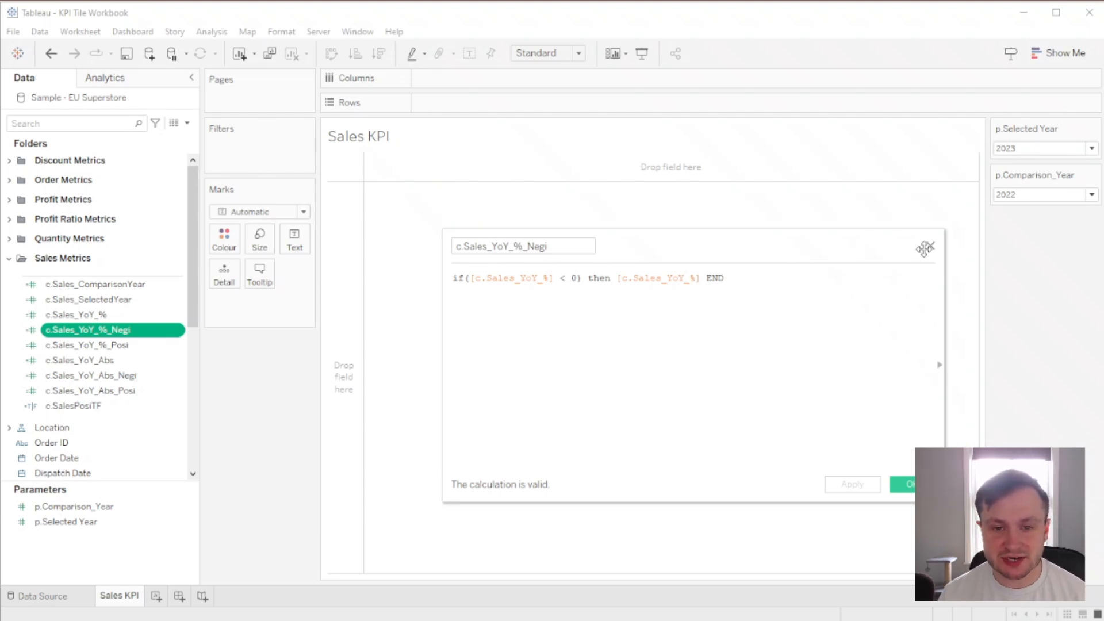
{"action": "left_click", "coordinate": [931, 246]}
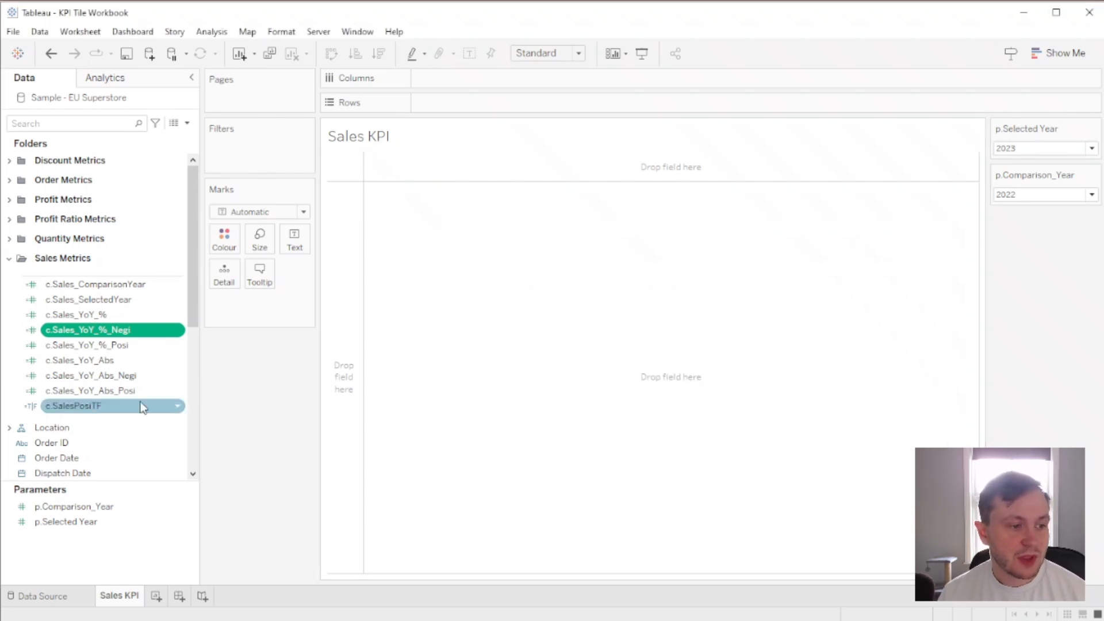
{"action": "right_click", "coordinate": [90, 409]}
{"action": "left_click", "coordinate": [132, 476]}
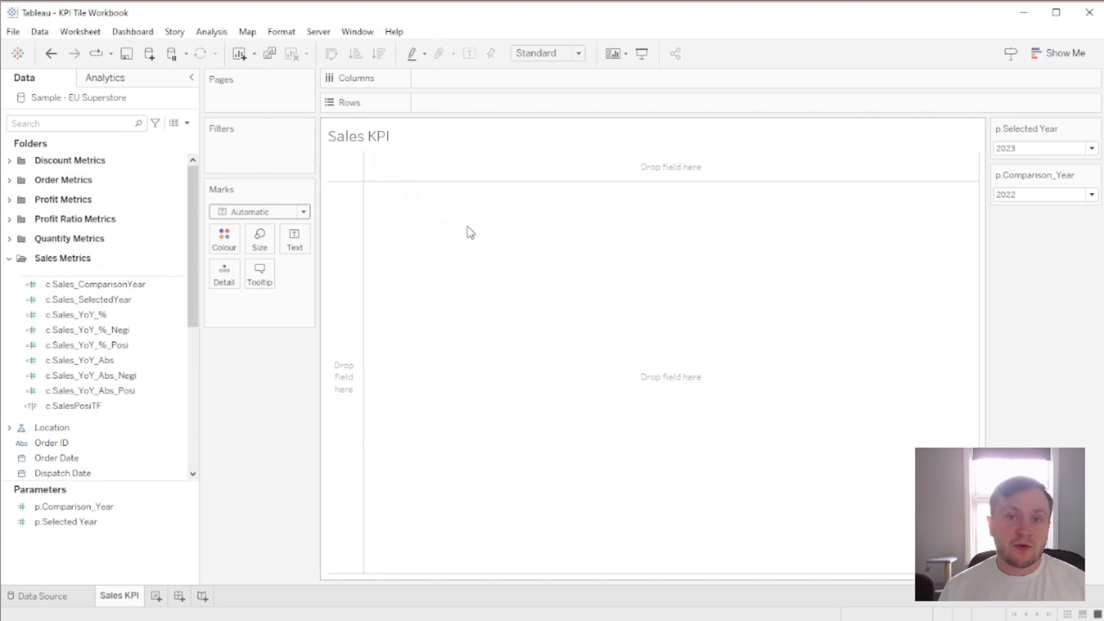
Add an ad-hoc min(0.0) calculation to Columns and set its mark type to Gantt Bar.
{"action": "double_click", "coordinate": [434, 81]}
{"action": "type", "text": "min("}
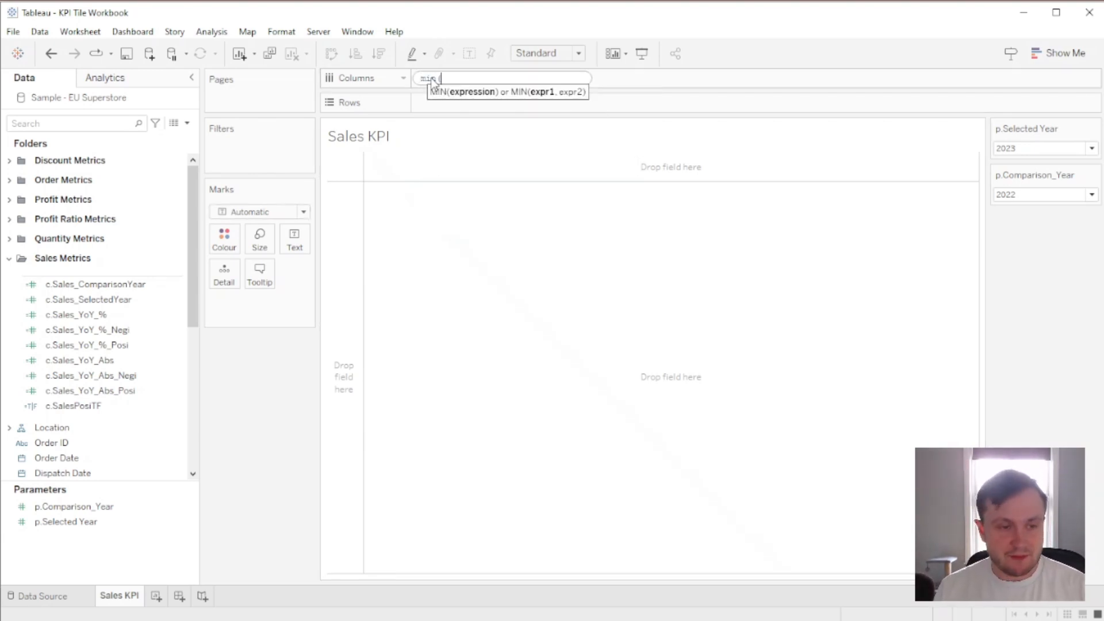
{"action": "type", "text": "0.0)"}
{"action": "key", "text": "Return"}
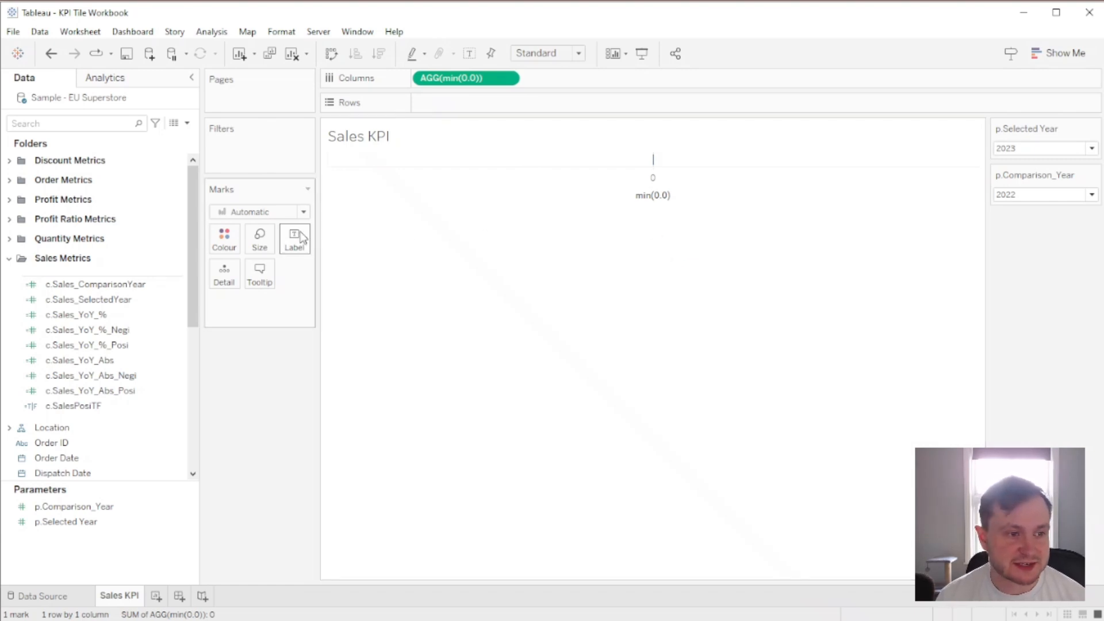
{"action": "left_click", "coordinate": [268, 213]}
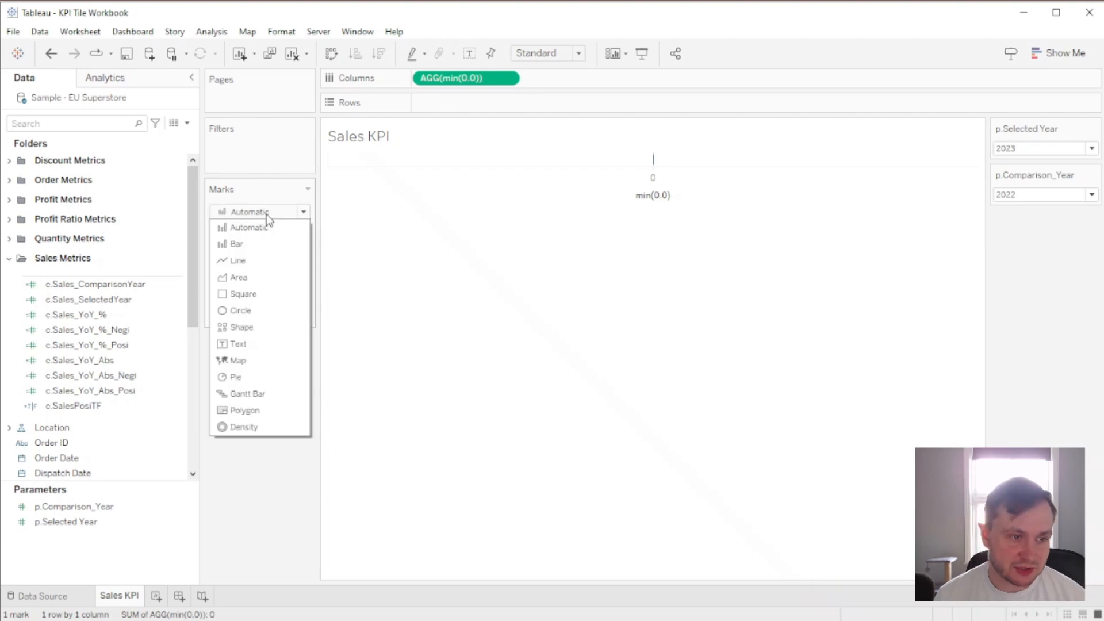
{"action": "left_click", "coordinate": [267, 393]}
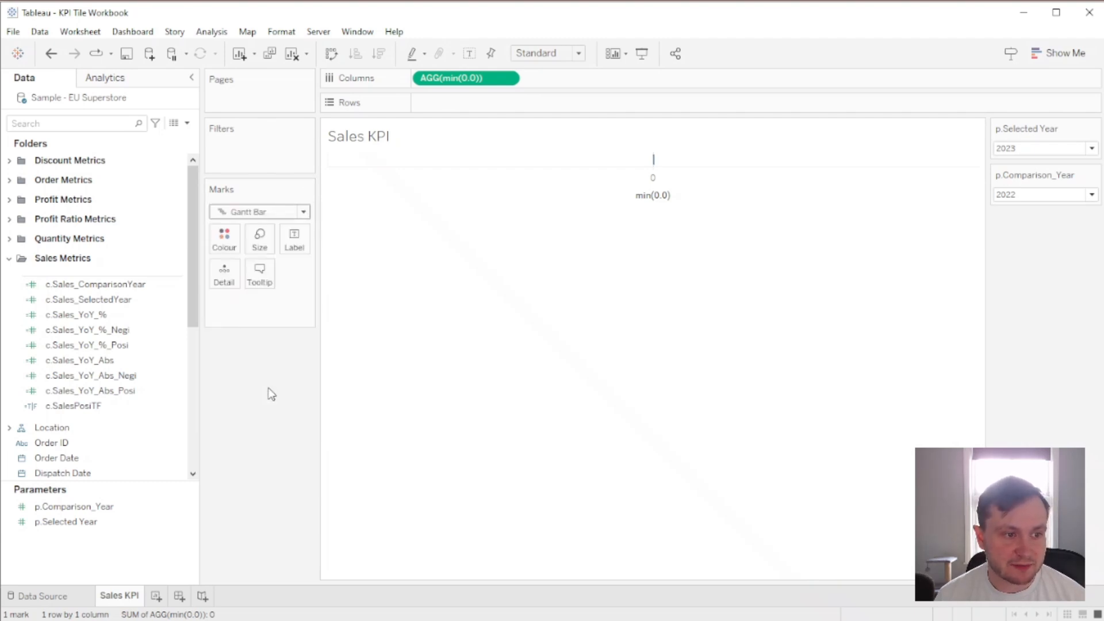
Create an ad-hoc min(0.15) calculation on the marks and assign it to Size.
{"action": "left_click", "coordinate": [260, 241]}
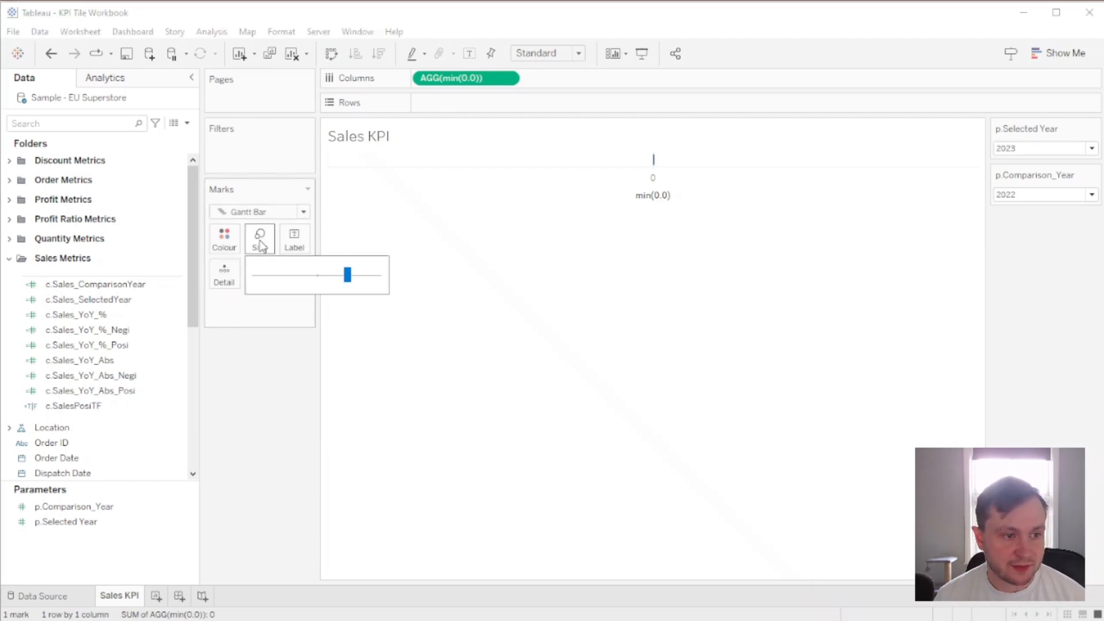
{"action": "double_click", "coordinate": [257, 303]}
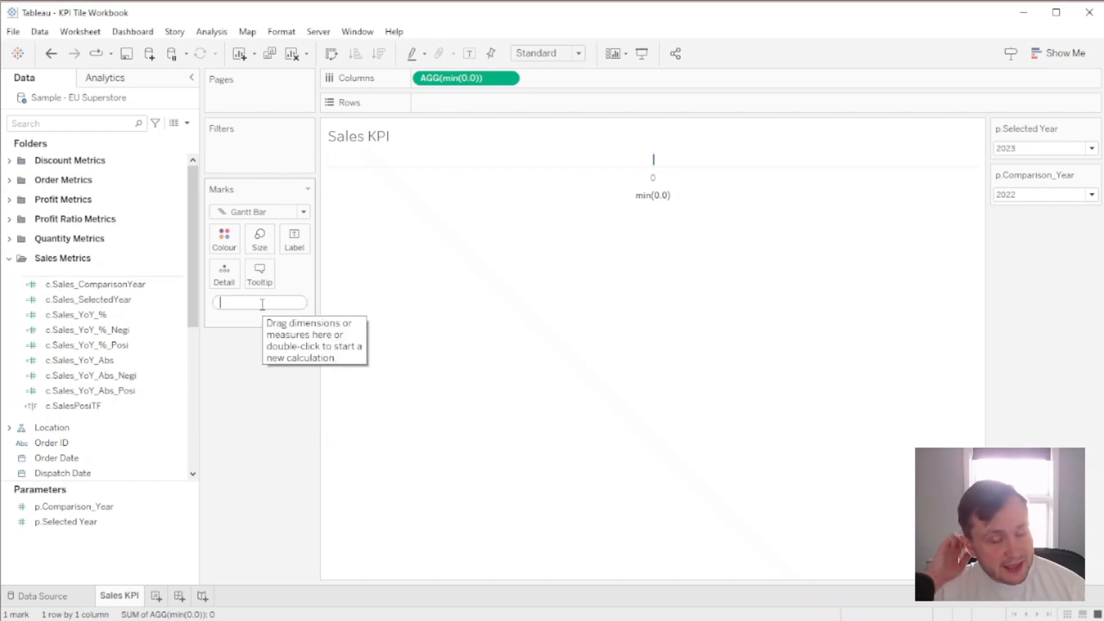
{"action": "type", "text": "mi"}
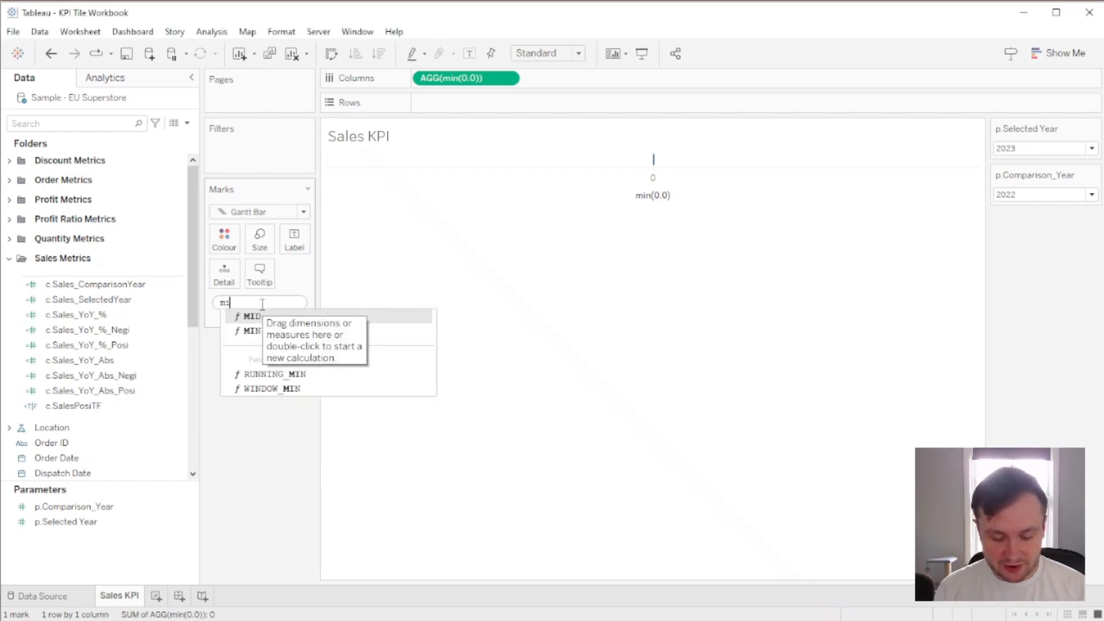
{"action": "type", "text": "n(0.1"}
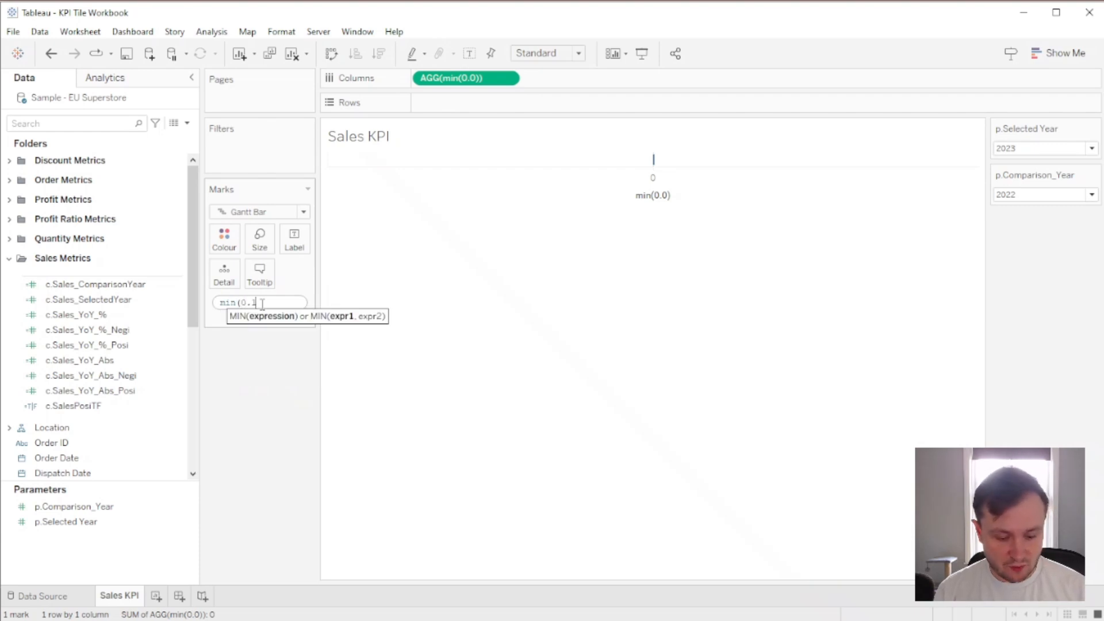
{"action": "type", "text": "5)"}
{"action": "key", "text": "Return"}
{"action": "left_click_drag", "start_coordinate": [264, 309], "coordinate": [261, 243]}
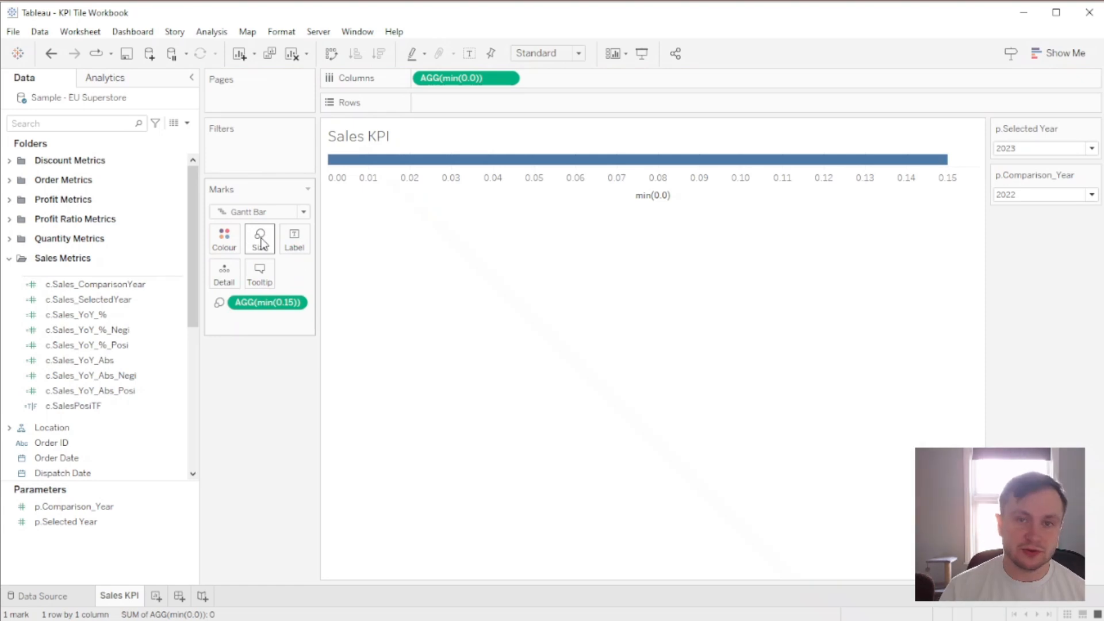
Give the min(0.0) axis a fixed range starting at -0.03 and ending at 3.
{"action": "right_click", "coordinate": [453, 177]}
{"action": "left_click", "coordinate": [498, 190]}
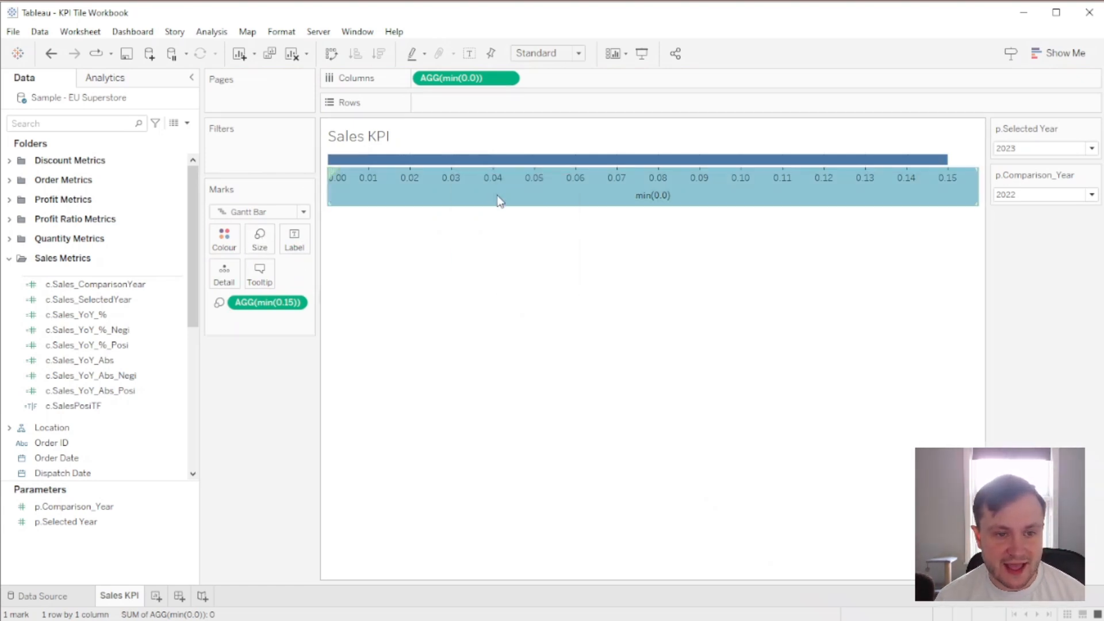
{"action": "left_click", "coordinate": [433, 207]}
{"action": "left_click", "coordinate": [596, 256]}
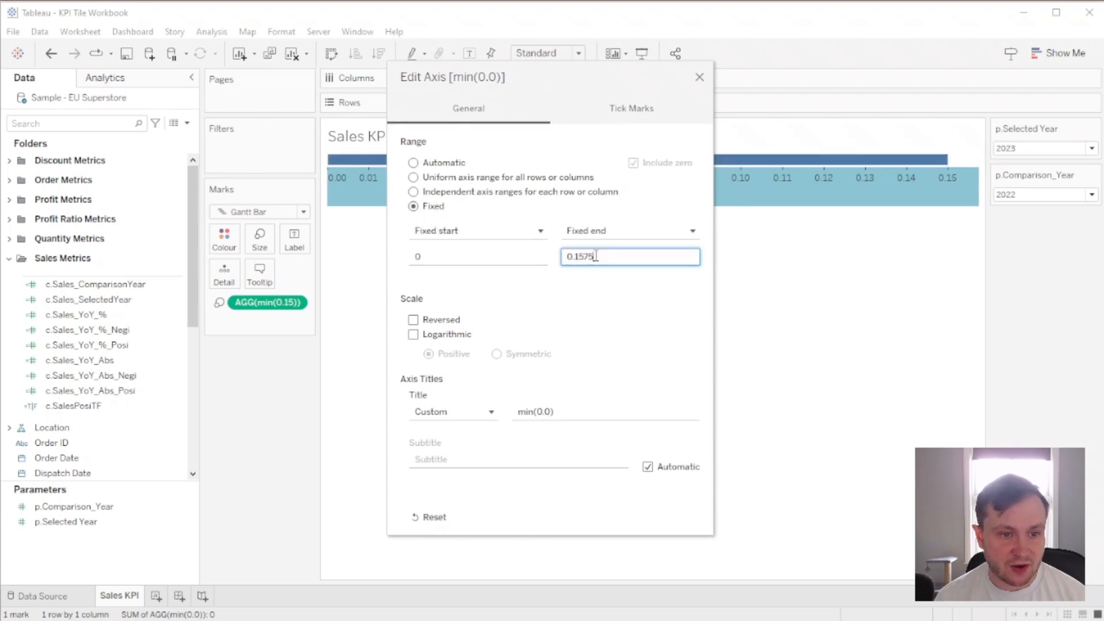
{"action": "double_click", "coordinate": [596, 256]}
{"action": "type", "text": "3"}
{"action": "double_click", "coordinate": [442, 257]}
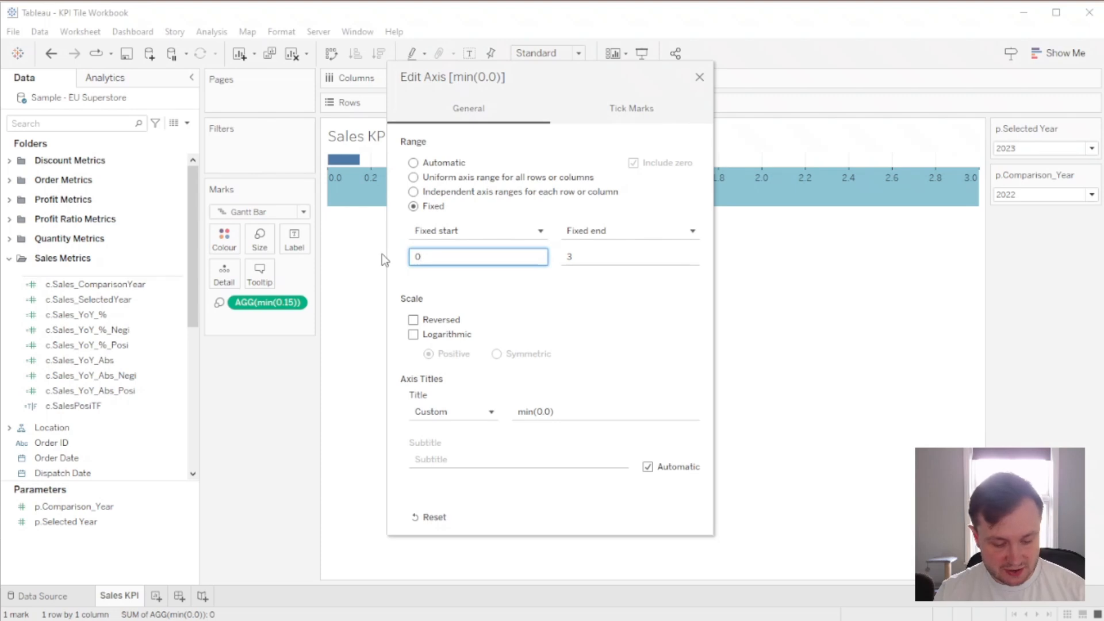
{"action": "key", "text": "BackSpace"}
{"action": "type", "text": "-0.03"}
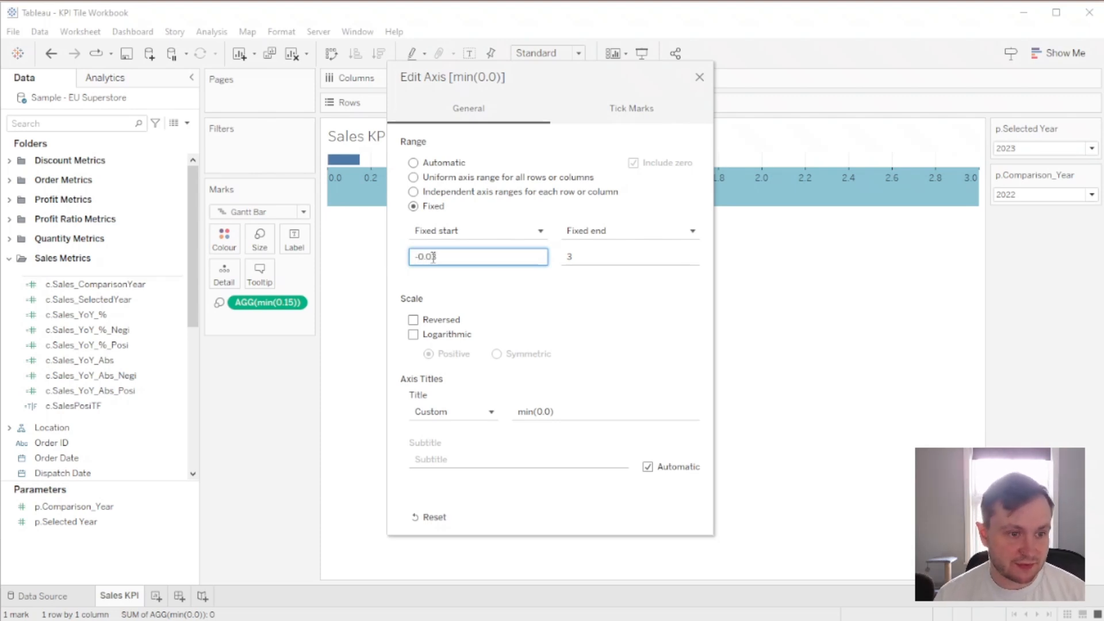
{"action": "left_click", "coordinate": [539, 308]}
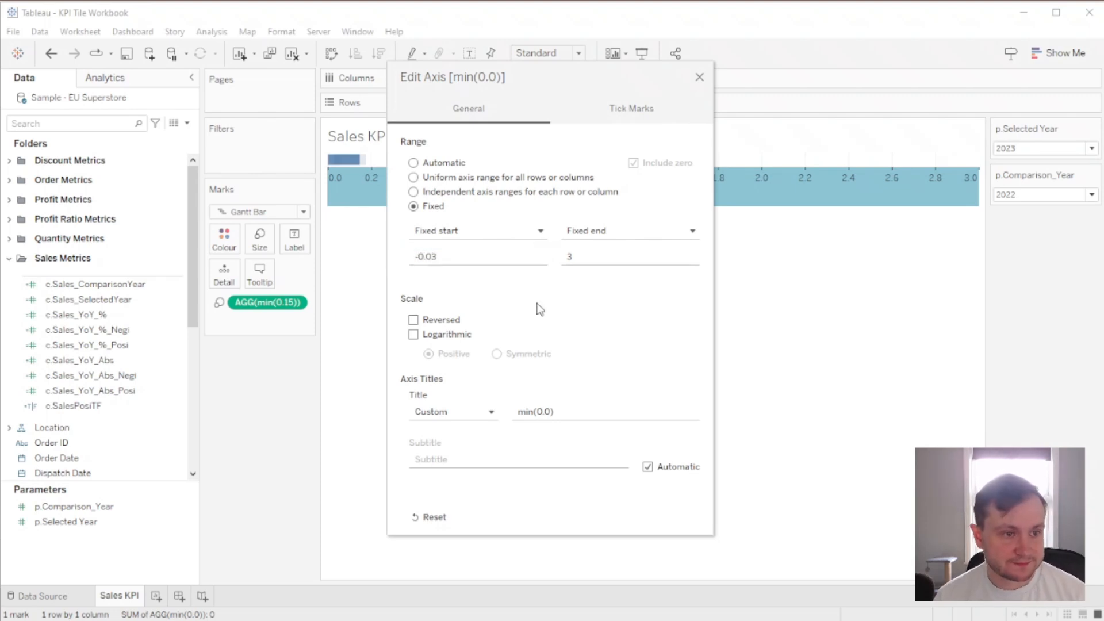
{"action": "left_click", "coordinate": [592, 259]}
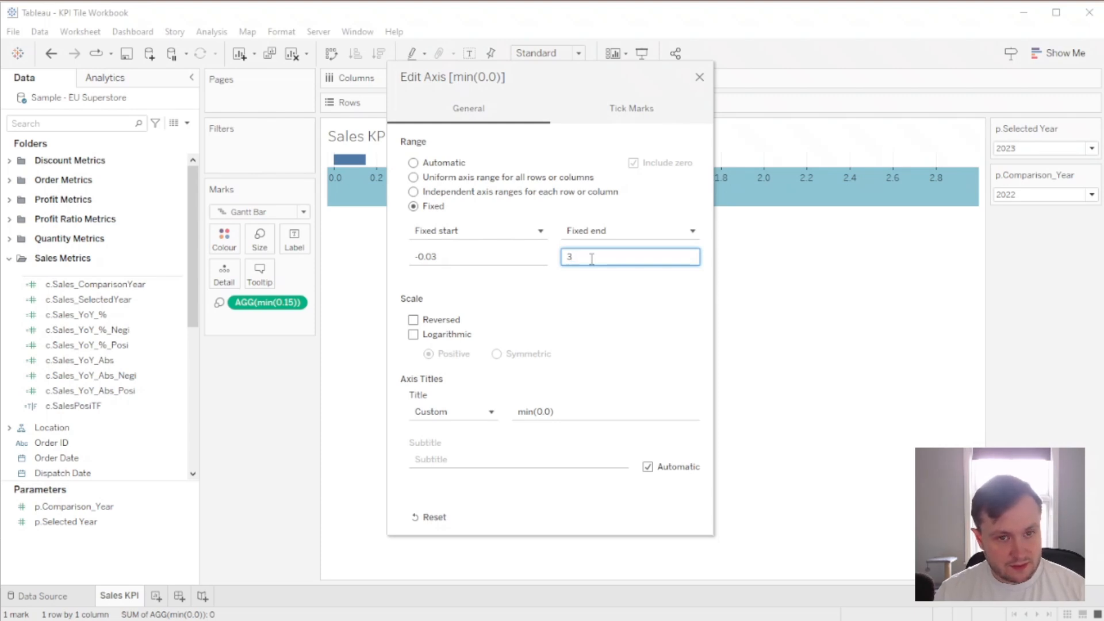
{"action": "left_click", "coordinate": [699, 78]}
Clear the axis selection and fit the Sales KPI sheet to Entire View.
{"action": "mouse_move", "coordinate": [357, 163]}
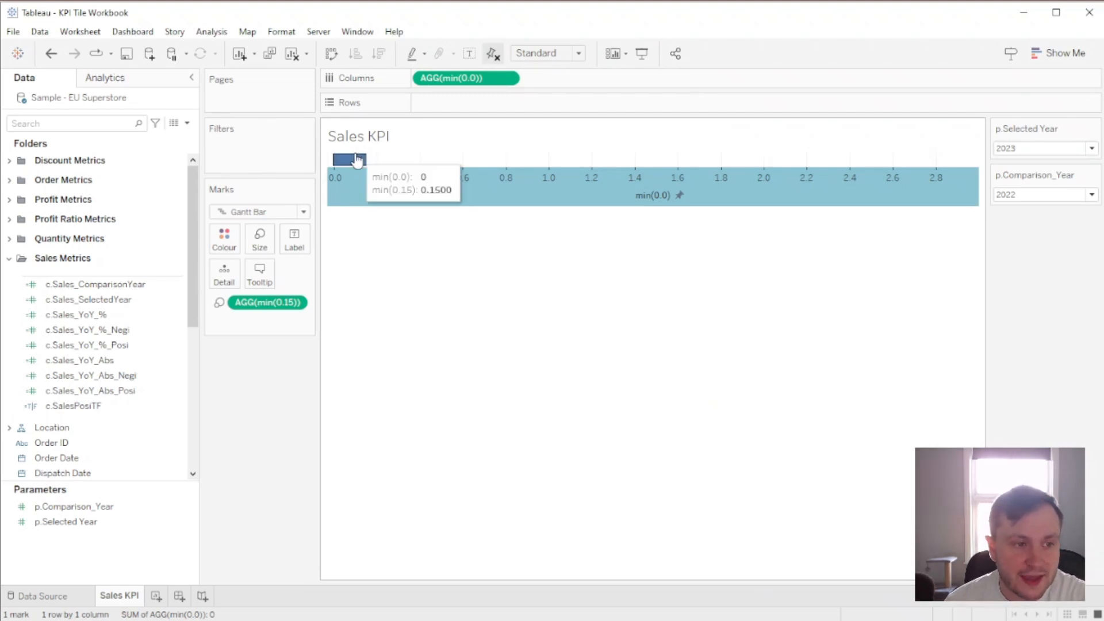
{"action": "left_click", "coordinate": [395, 352]}
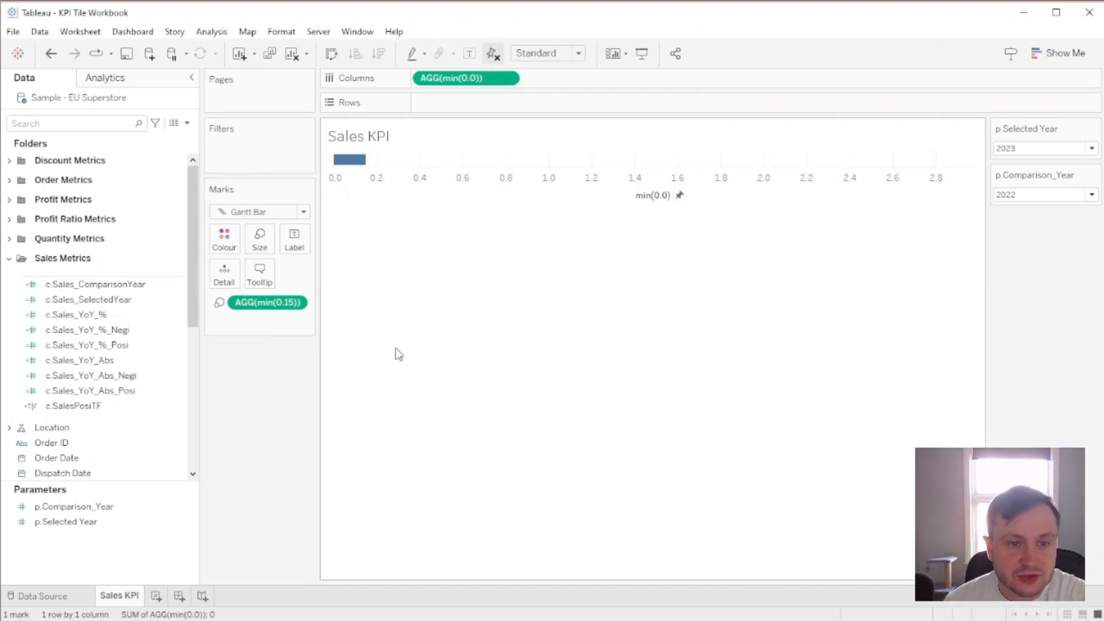
{"action": "left_click", "coordinate": [537, 53]}
{"action": "left_click", "coordinate": [538, 102]}
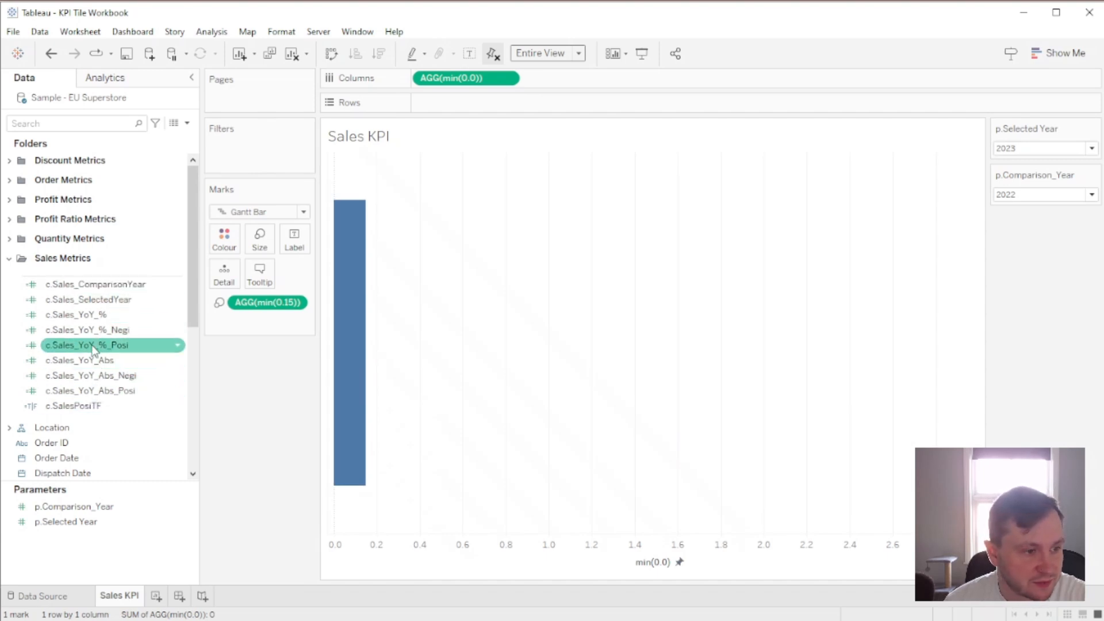
Label the Gantt bar with c.Sales_SelectedYear and c.Sales_ComparisonYear.
{"action": "left_click_drag", "start_coordinate": [85, 296], "coordinate": [293, 246]}
{"action": "left_click_drag", "start_coordinate": [95, 285], "coordinate": [292, 243]}
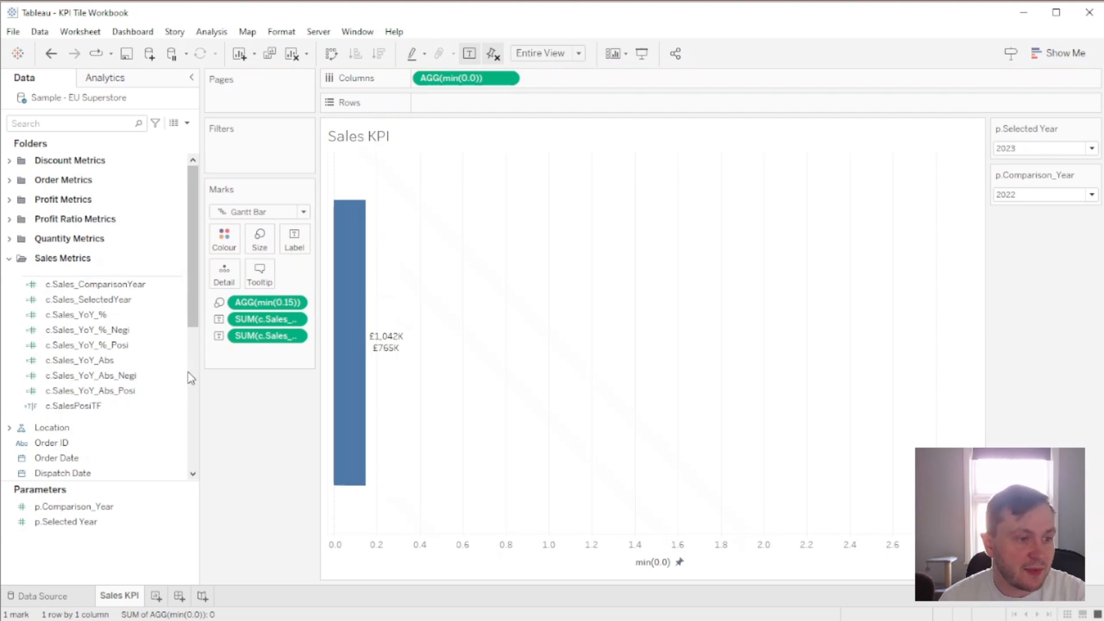
Add c.Sales_YoY_%_Negi, c.Sales_YoY_%_Posi, c.Sales_YoY_Abs_Negi and c.Sales_YoY_Abs_Posi to the Gantt bar's label.
{"action": "left_click", "coordinate": [139, 392]}
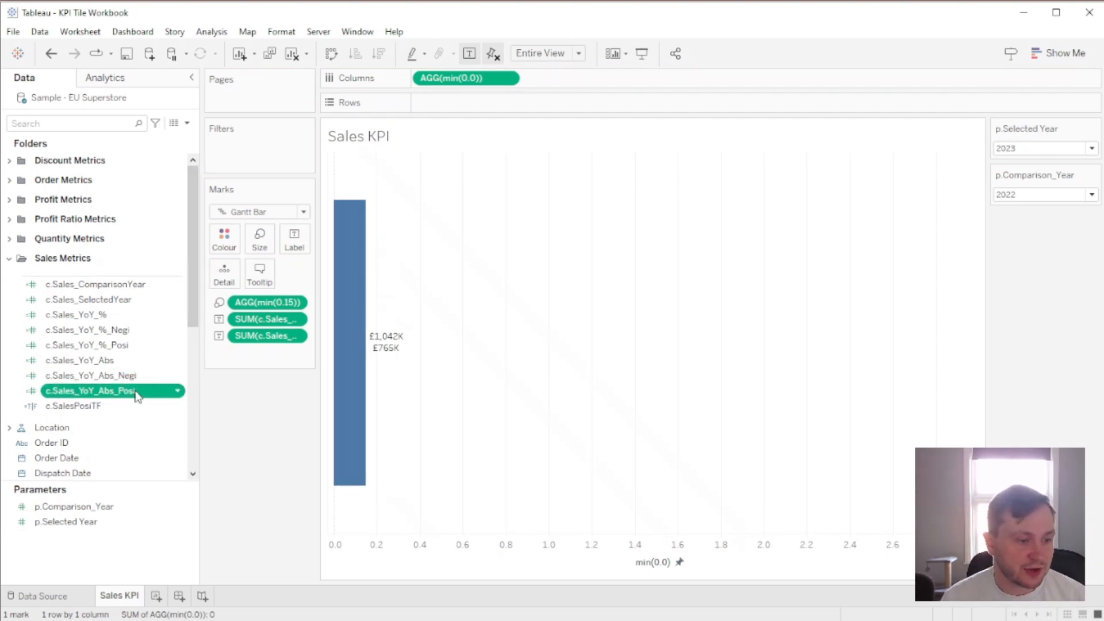
{"action": "left_click", "coordinate": [132, 376], "text": "ctrl"}
{"action": "left_click", "coordinate": [123, 330], "text": "ctrl"}
{"action": "left_click", "coordinate": [121, 345], "text": "ctrl"}
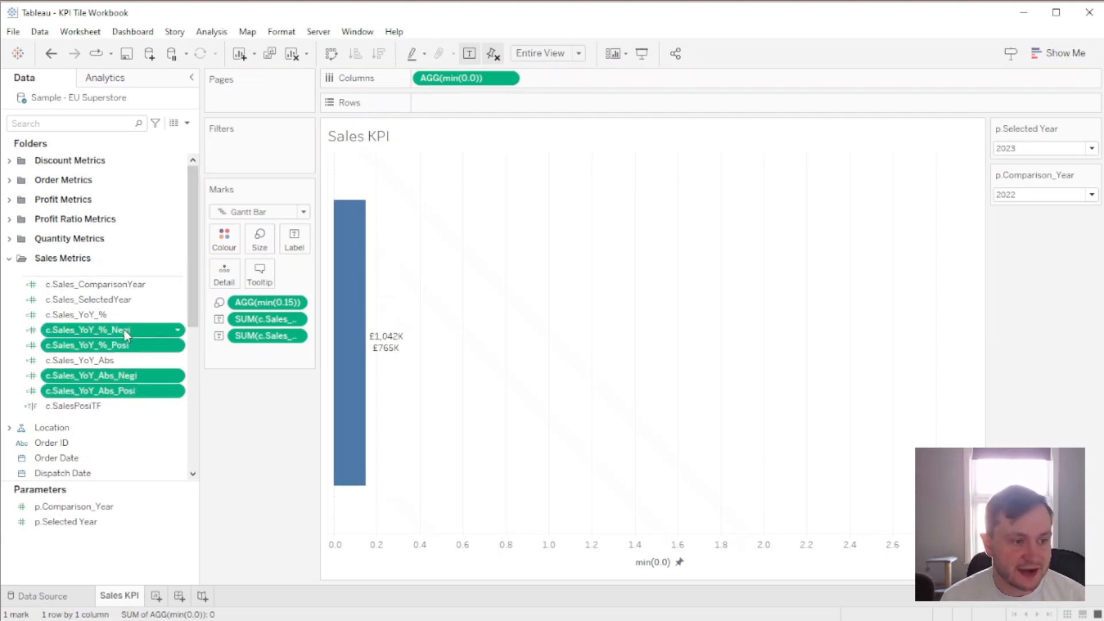
{"action": "left_click_drag", "start_coordinate": [122, 339], "coordinate": [295, 241]}
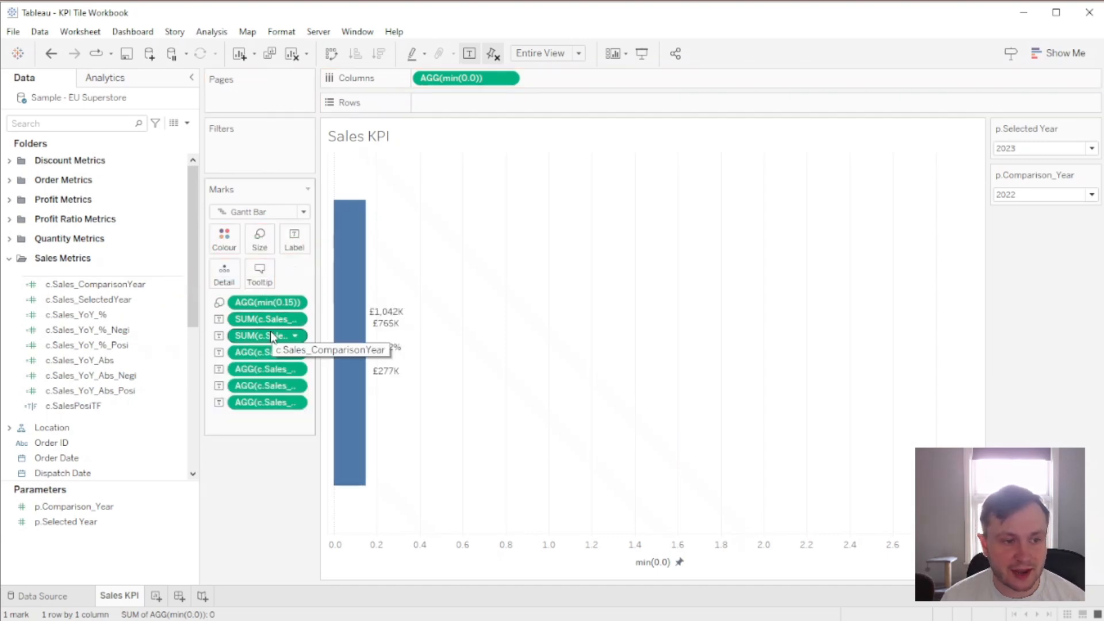
Add the heading "S A L E S" above the fields in the label text and format it bold at size 16.
{"action": "left_click", "coordinate": [295, 248]}
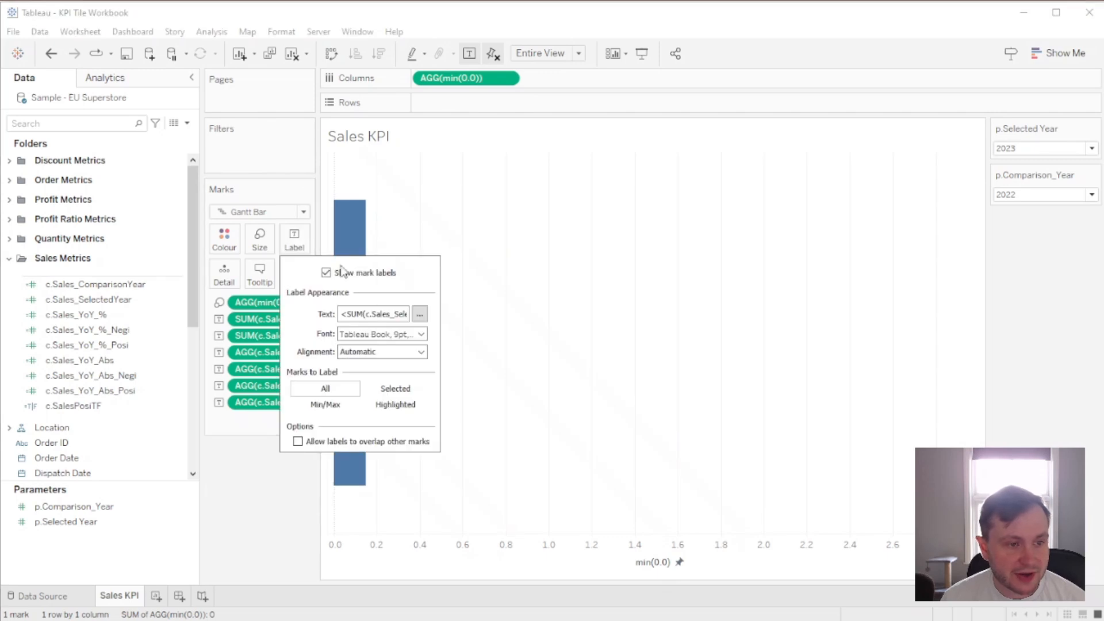
{"action": "left_click", "coordinate": [420, 314]}
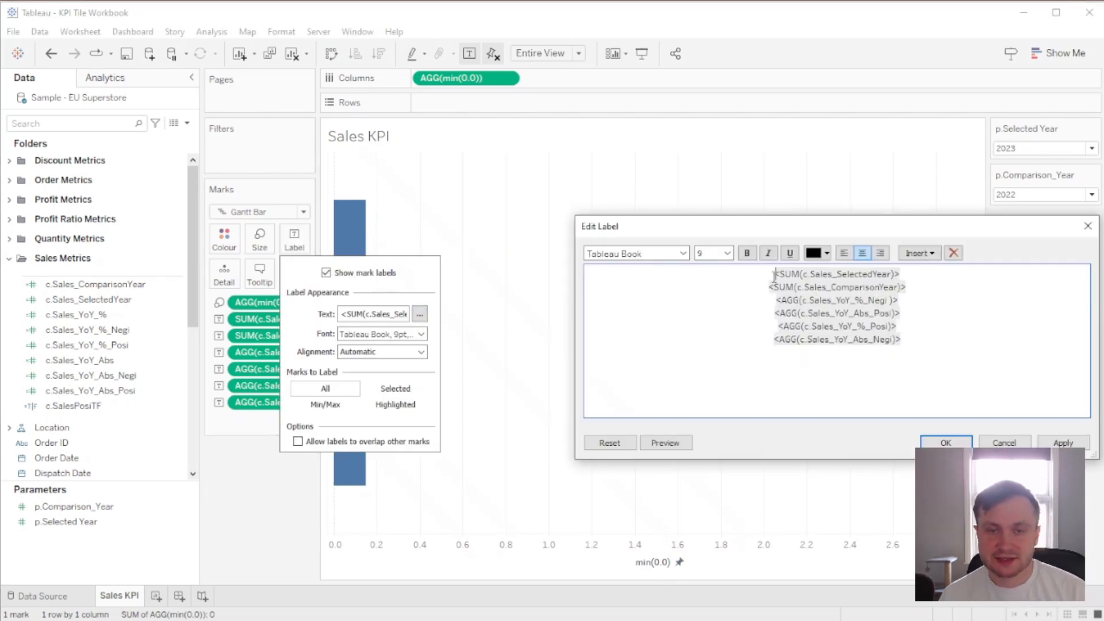
{"action": "key", "text": "Return"}
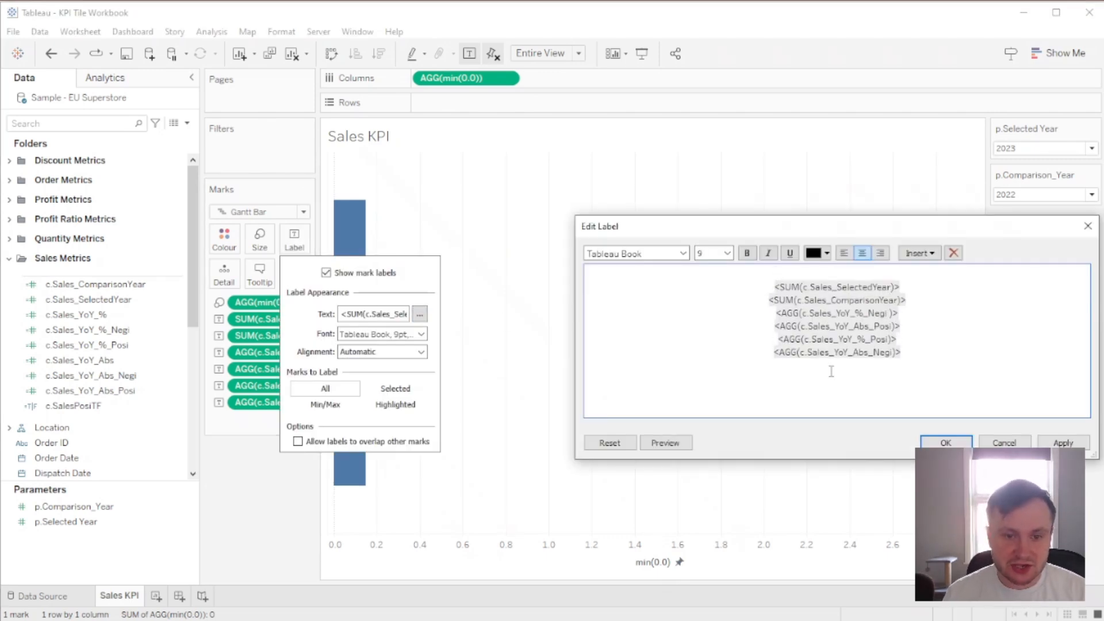
{"action": "type", "text": "SALES"}
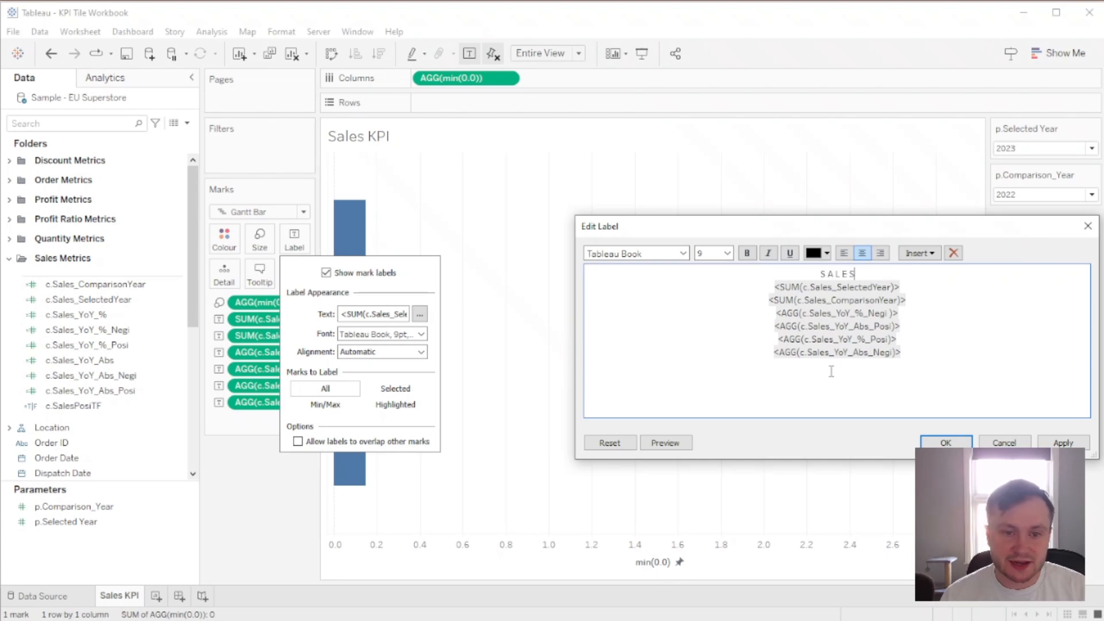
{"action": "left_click_drag", "start_coordinate": [866, 276], "coordinate": [801, 272]}
{"action": "left_click", "coordinate": [728, 253]}
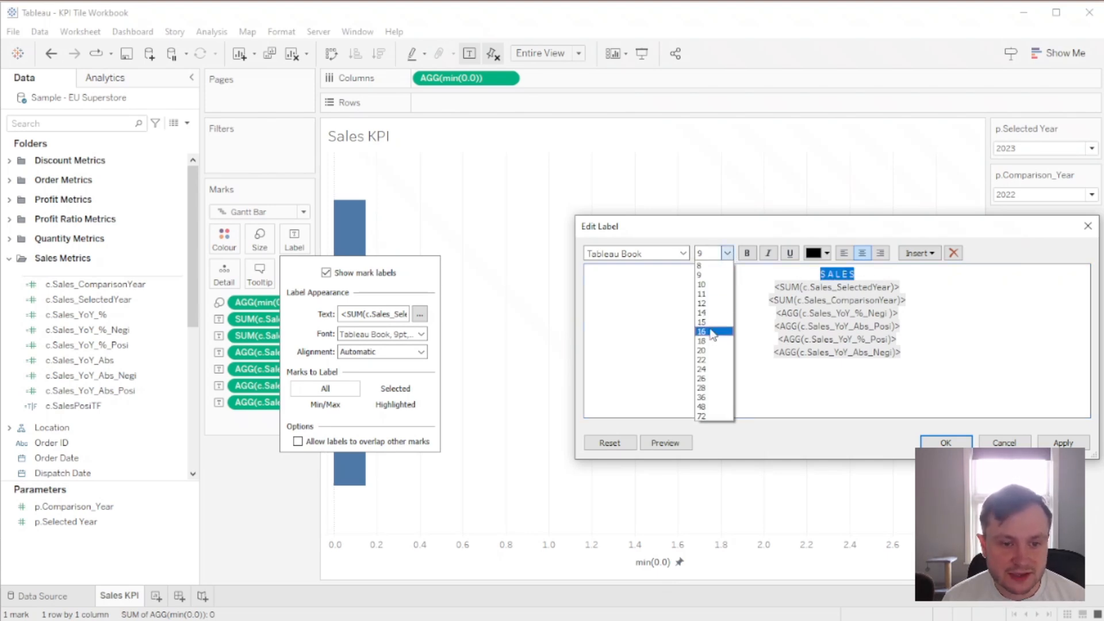
{"action": "left_click", "coordinate": [708, 330]}
{"action": "left_click", "coordinate": [747, 253]}
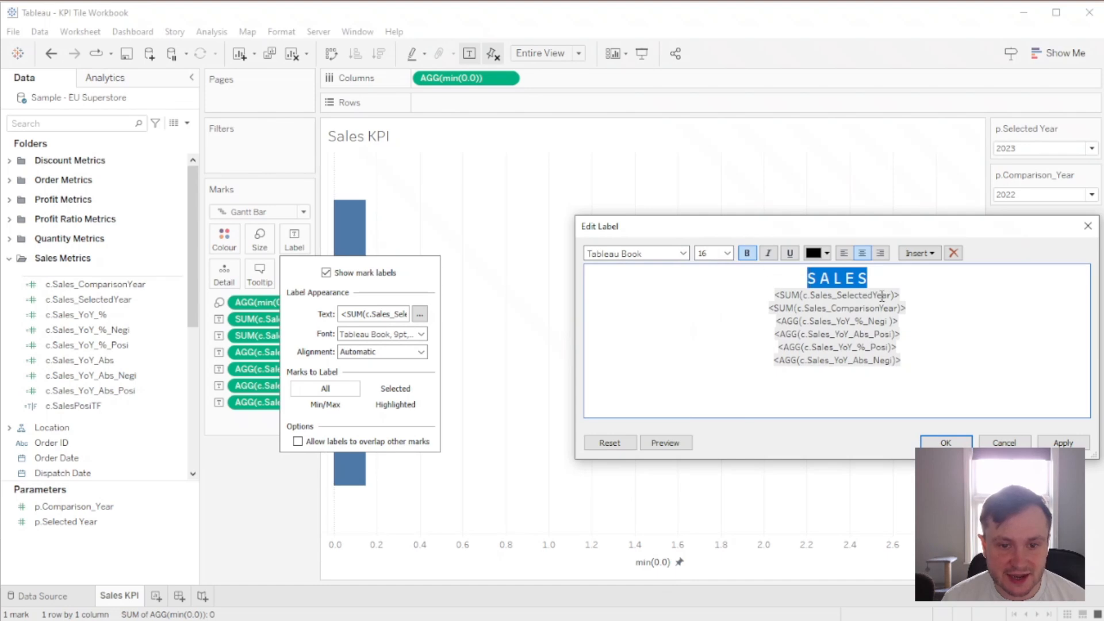
Prefix the c.Sales_SelectedYear field in the label text with "Selected Year:".
{"action": "left_click", "coordinate": [831, 295]}
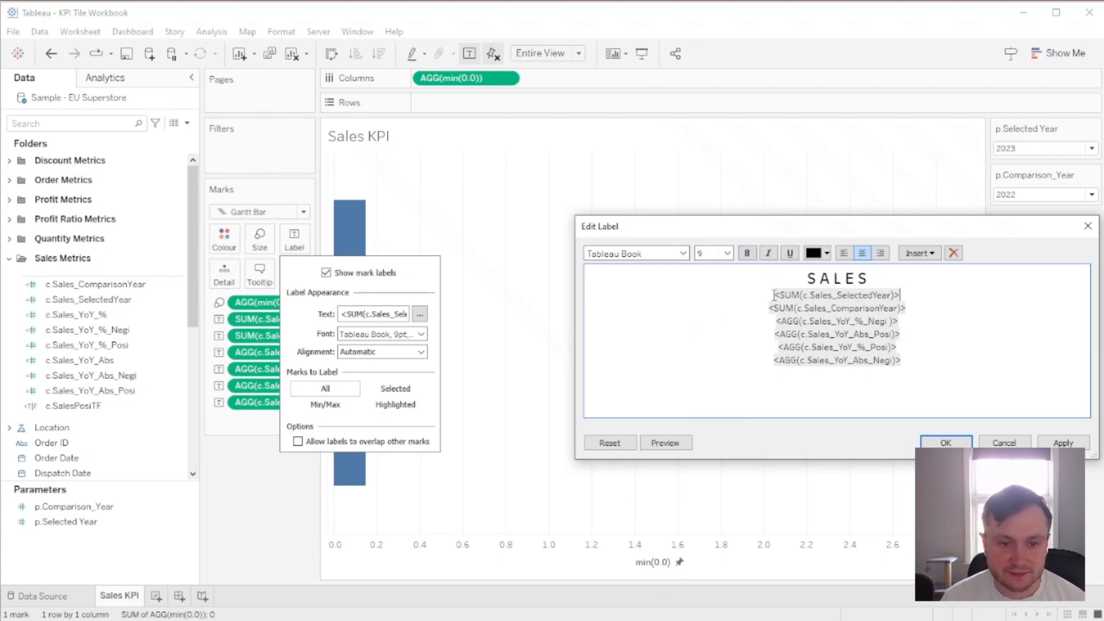
{"action": "left_click", "coordinate": [921, 253]}
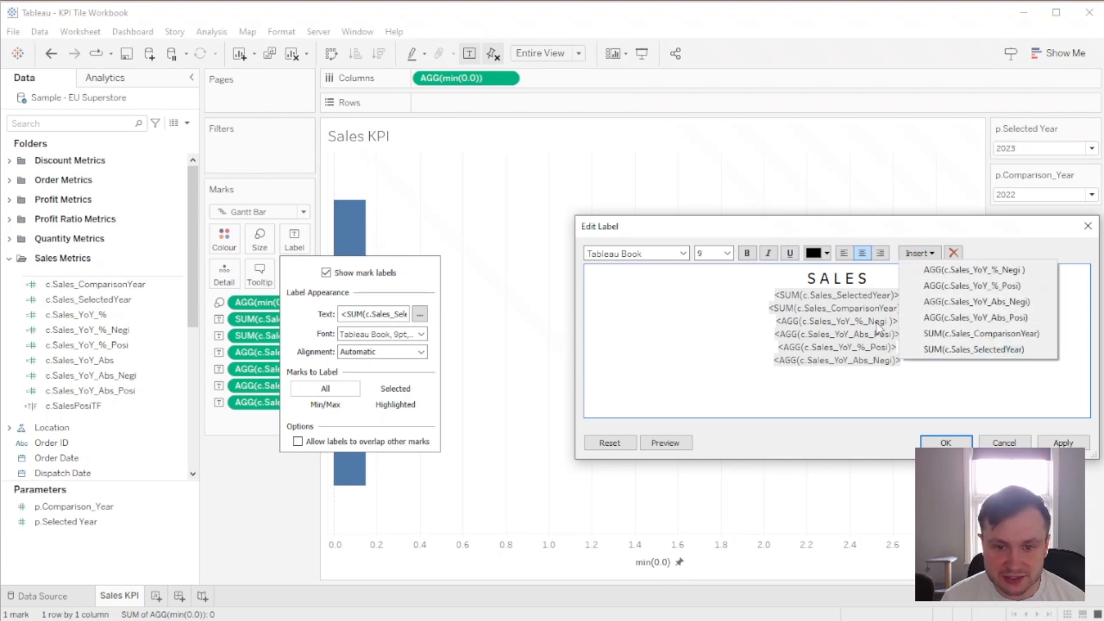
{"action": "left_click", "coordinate": [771, 296]}
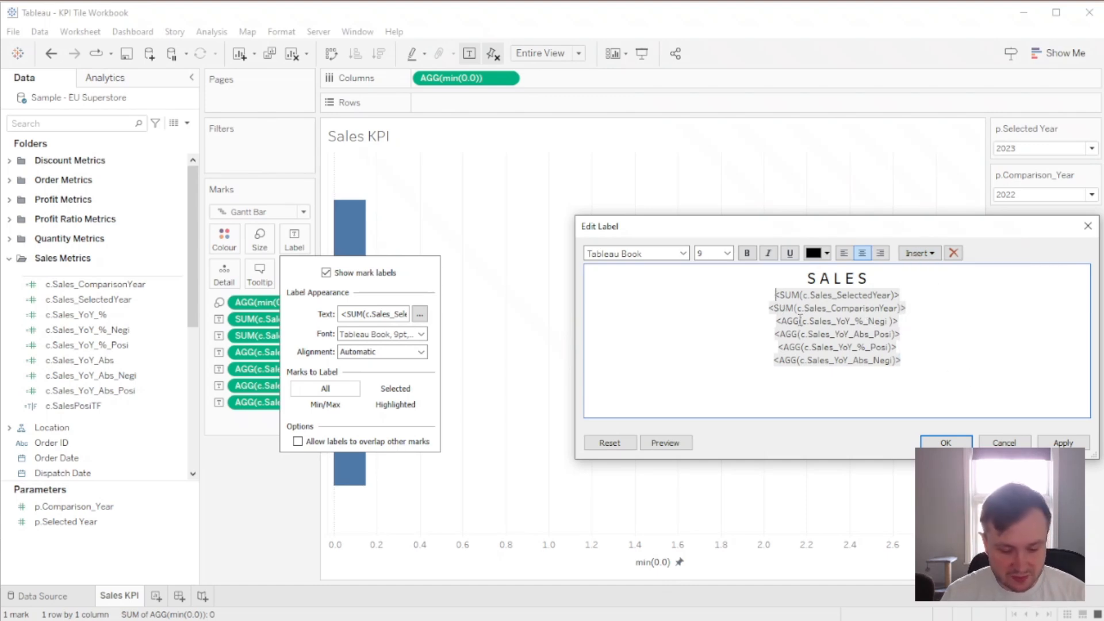
{"action": "type", "text": "Select"}
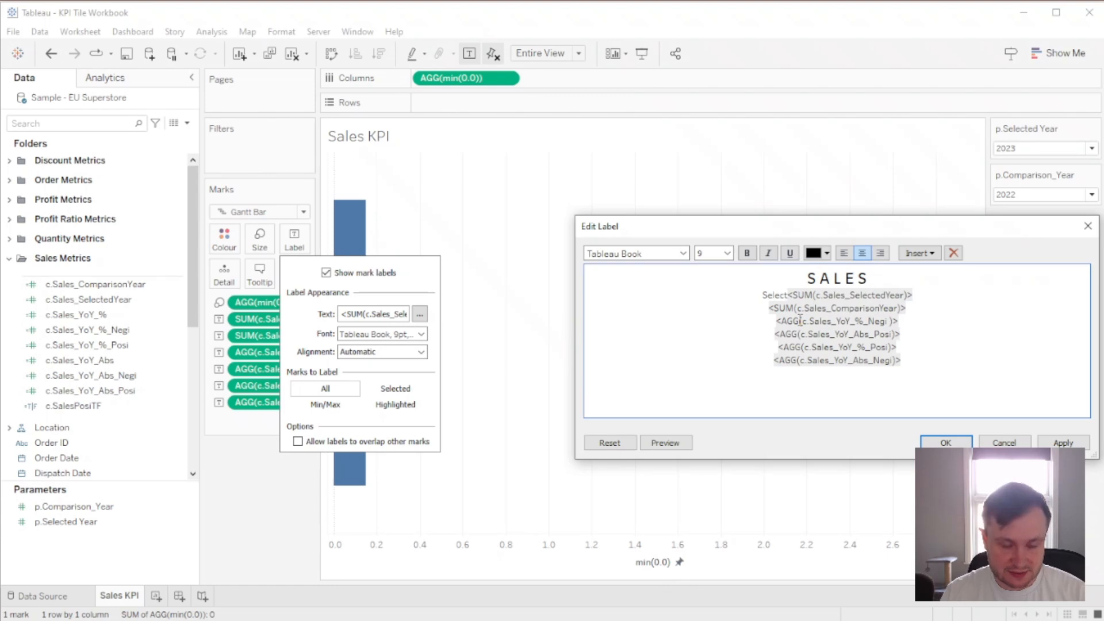
{"action": "type", "text": "ed Year:"}
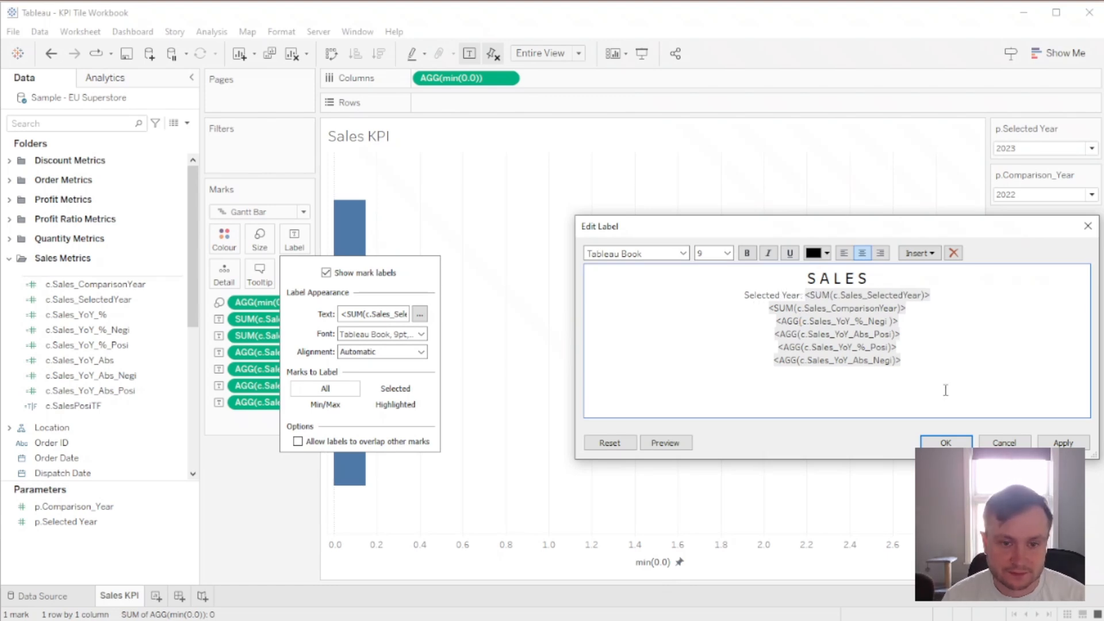
Apply the label text and add the p.Comparison_Year and p.Selected Year parameters to the mark label.
{"action": "left_click", "coordinate": [1063, 443]}
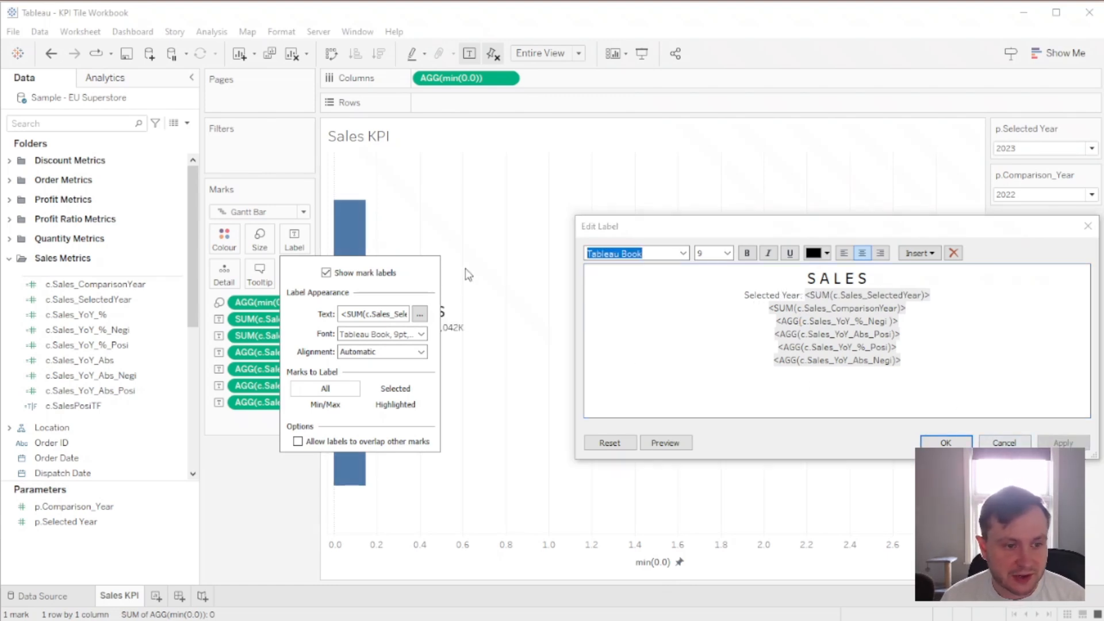
{"action": "left_click", "coordinate": [926, 445]}
{"action": "left_click", "coordinate": [300, 245]}
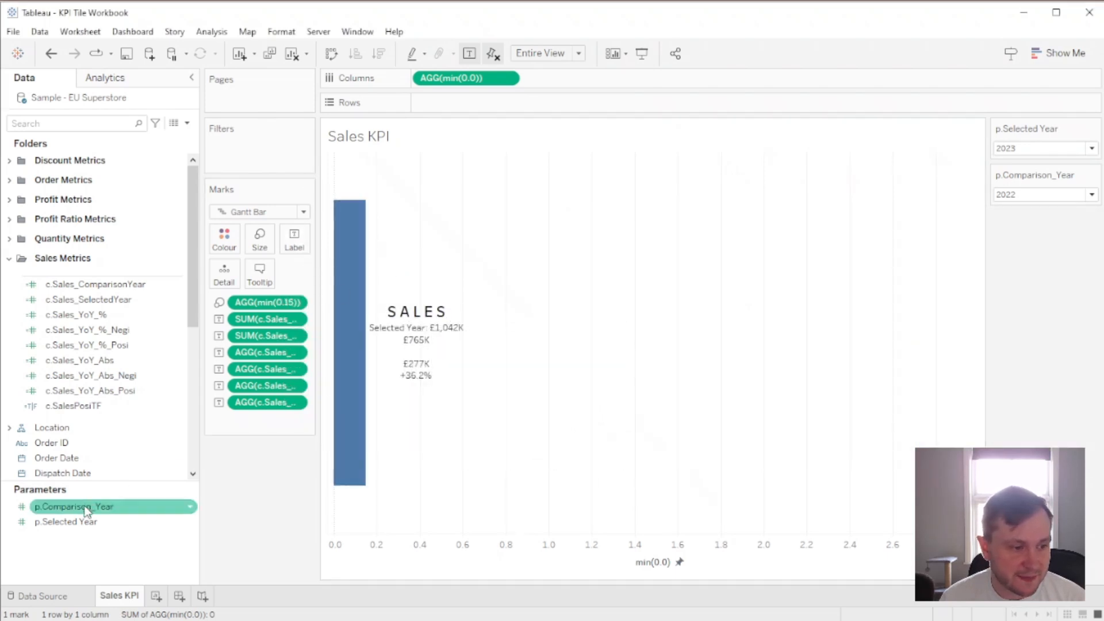
{"action": "left_click", "coordinate": [86, 521], "text": "ctrl"}
{"action": "left_click_drag", "start_coordinate": [87, 520], "coordinate": [294, 245]}
Replace the "Selected Year:" prefix in the label text with the p.Selected Year parameter.
{"action": "left_click", "coordinate": [294, 240]}
{"action": "left_click", "coordinate": [419, 314]}
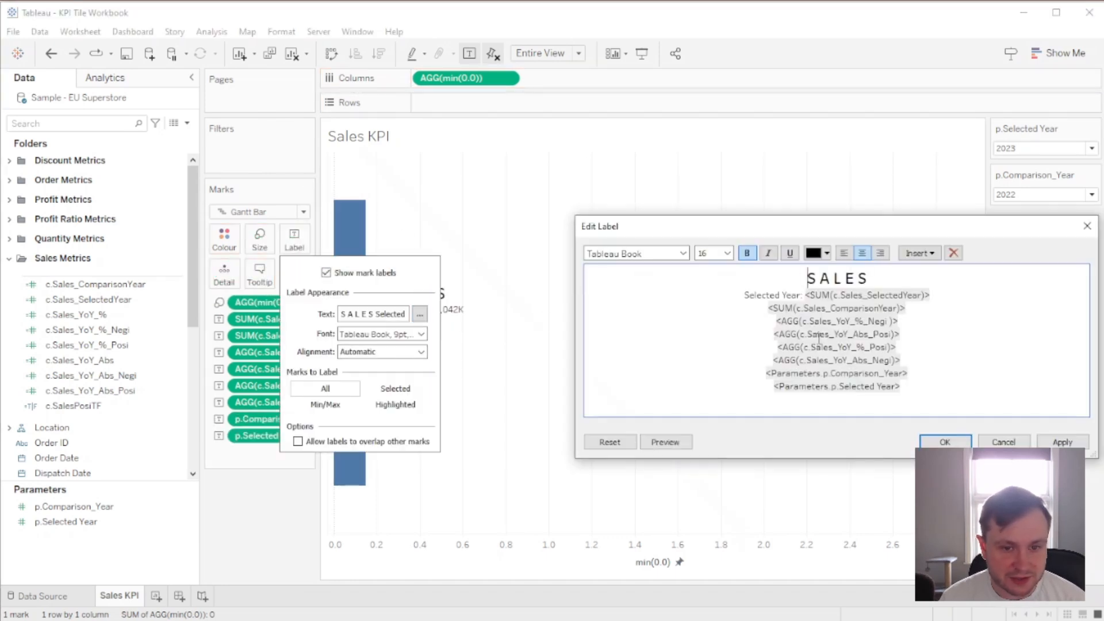
{"action": "left_click_drag", "start_coordinate": [801, 295], "coordinate": [734, 296]}
{"action": "key", "text": "Delete"}
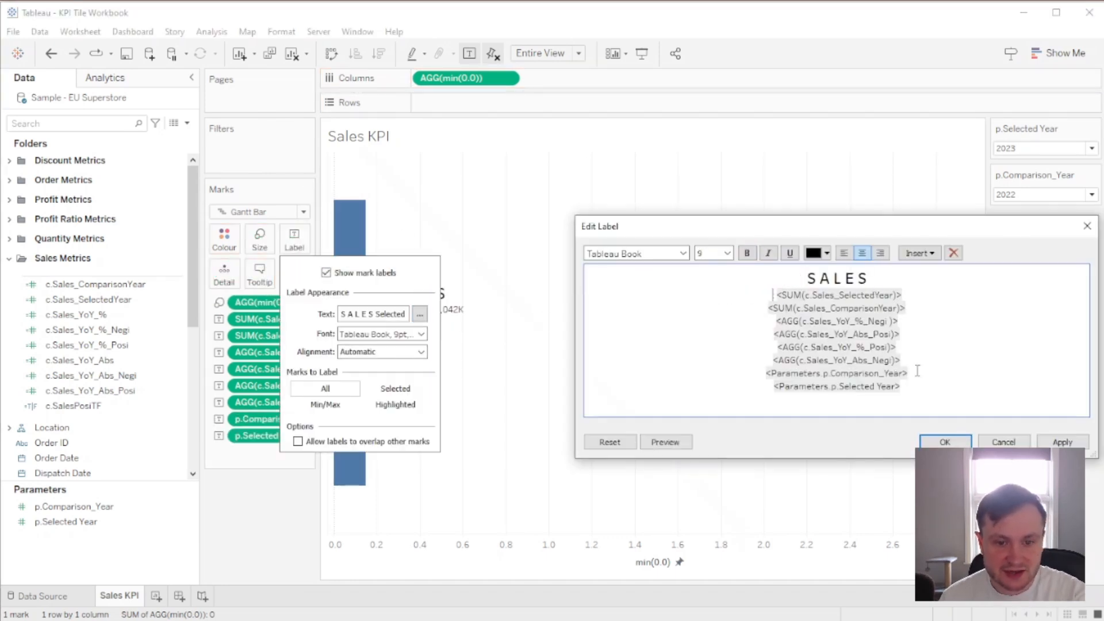
{"action": "left_click_drag", "start_coordinate": [901, 386], "coordinate": [750, 388]}
{"action": "key", "text": "ctrl+c"}
{"action": "left_click", "coordinate": [771, 295]}
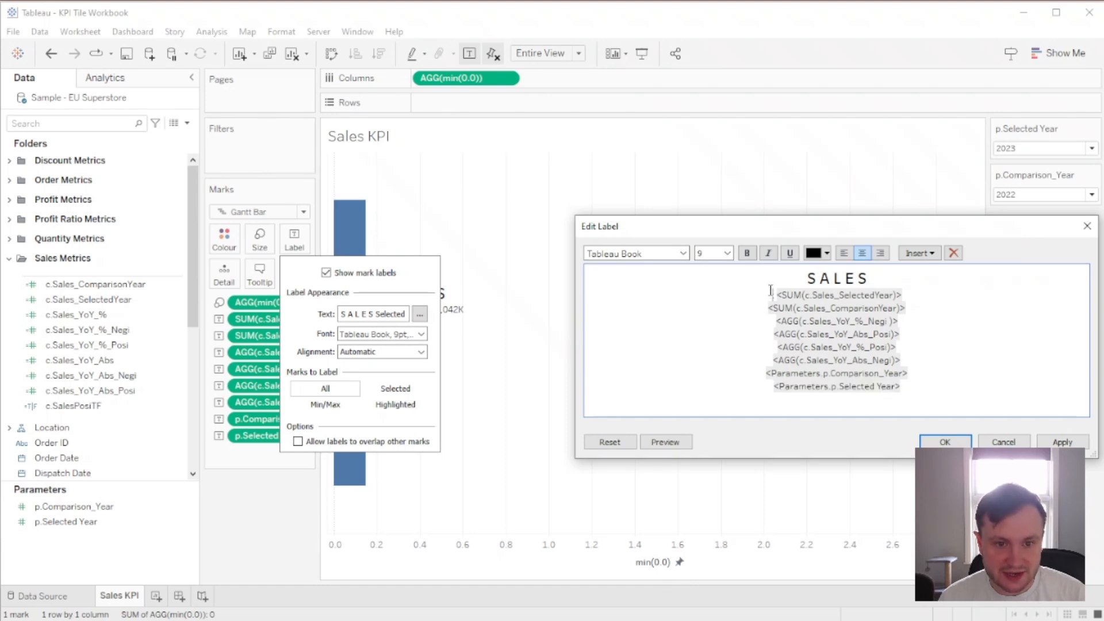
{"action": "key", "text": "ctrl+v"}
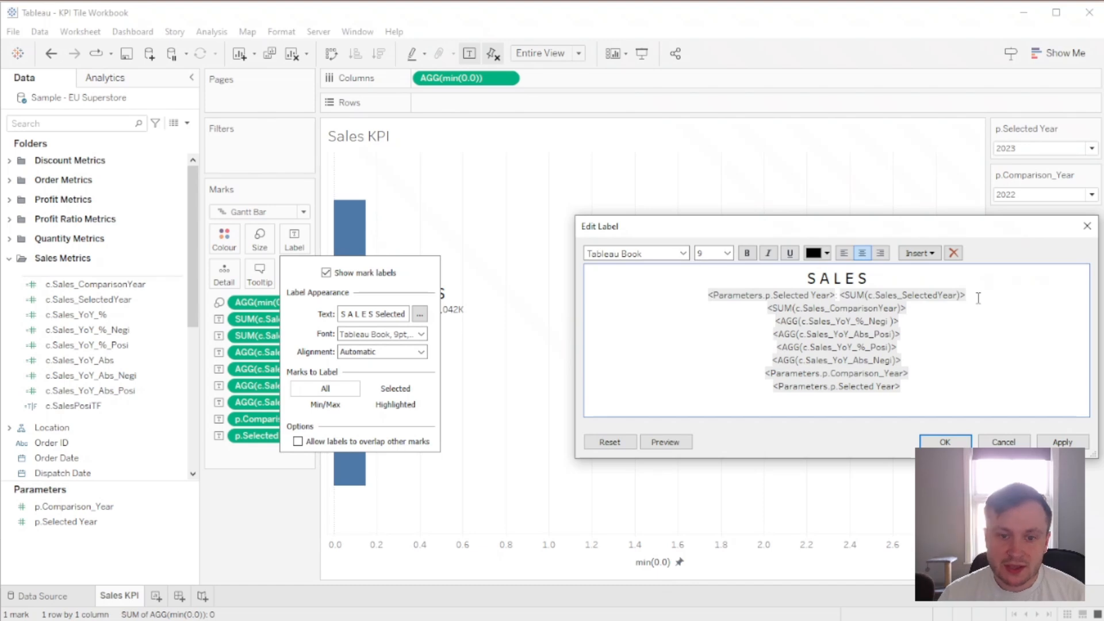
Insert a "vs" line below the selected-year line and append "in" and the p.Comparison_Year parameter to the comparison-year sales line.
{"action": "key", "text": "Return"}
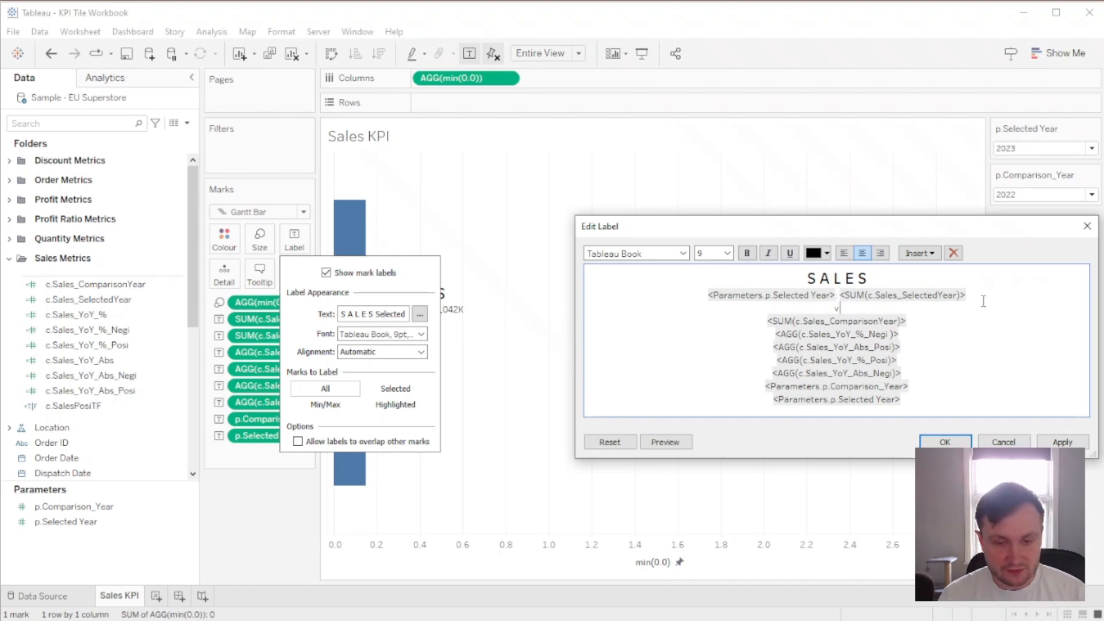
{"action": "left_click_drag", "start_coordinate": [915, 387], "coordinate": [740, 384]}
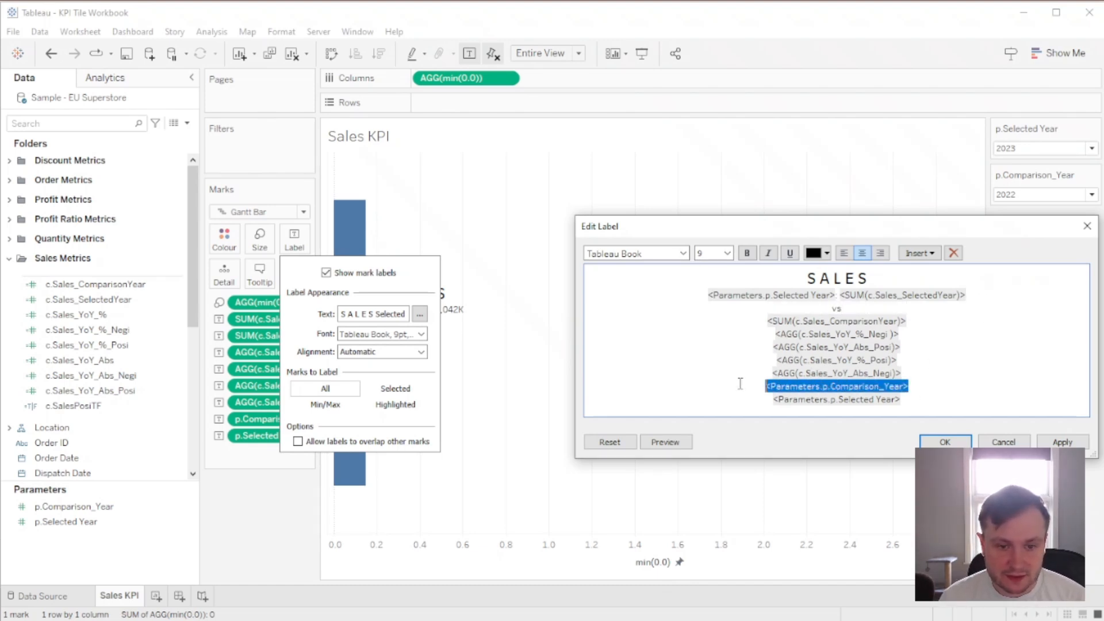
{"action": "left_click", "coordinate": [925, 321]}
{"action": "type", "text": "in"}
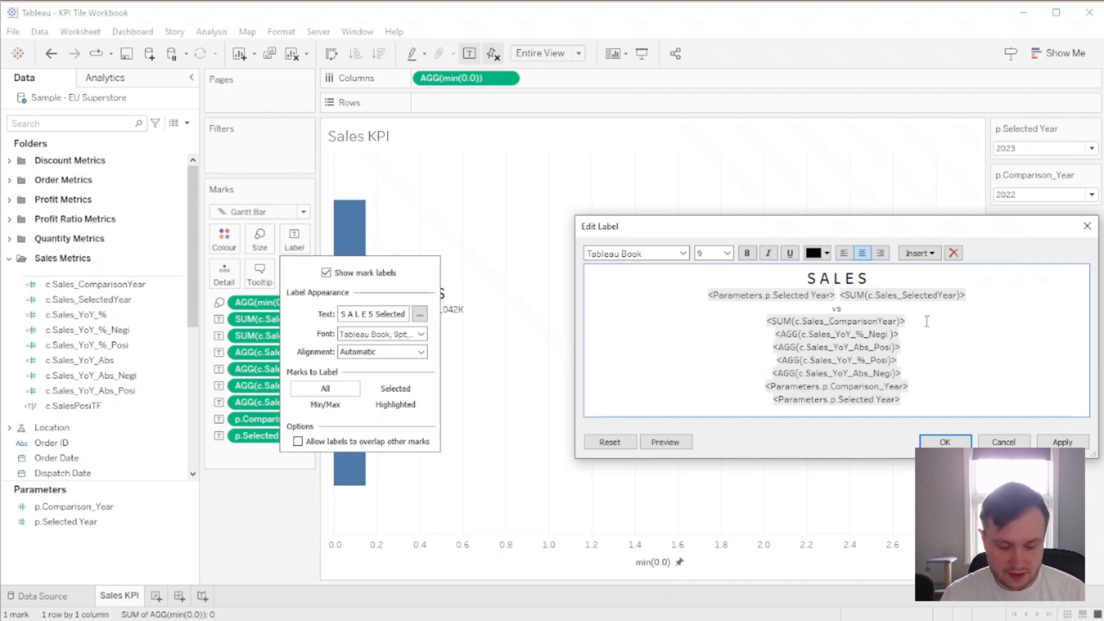
{"action": "key", "text": "ctrl+v"}
Delete the two leftover parameter lines from the label text and join the four YoY fields into two lines of two.
{"action": "left_click_drag", "start_coordinate": [935, 401], "coordinate": [742, 386]}
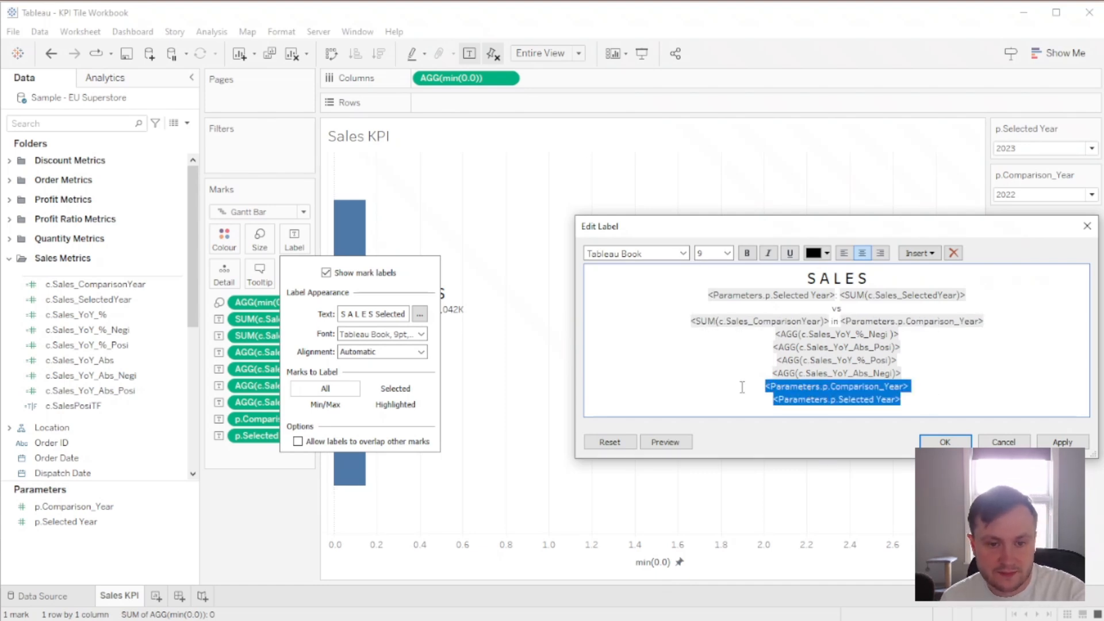
{"action": "key", "text": "BackSpace"}
{"action": "key", "text": "Delete"}
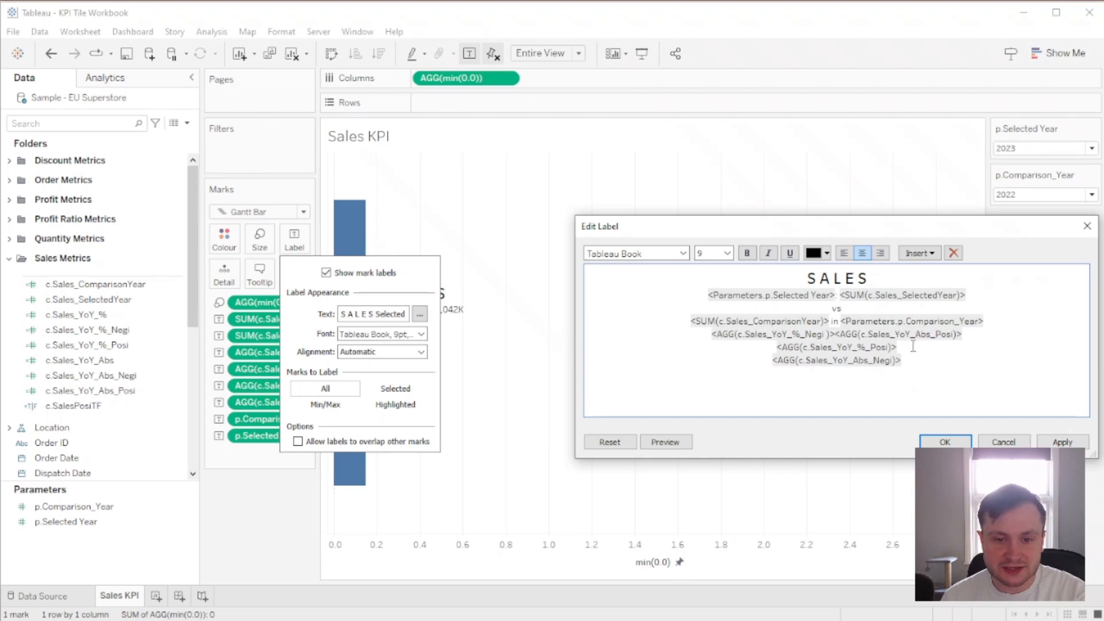
{"action": "left_click", "coordinate": [911, 347]}
{"action": "key", "text": "Delete"}
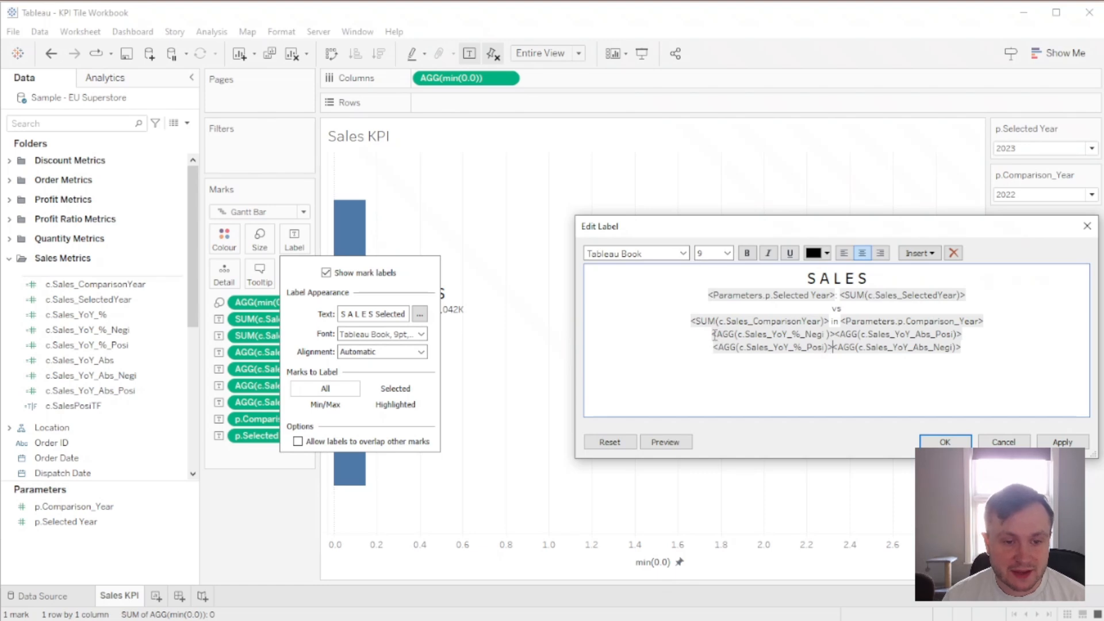
Colour the c.Sales_YoY_%_Negi field red and the c.Sales_YoY_Abs_Posi field green in the label text.
{"action": "left_click_drag", "start_coordinate": [714, 336], "coordinate": [834, 334]}
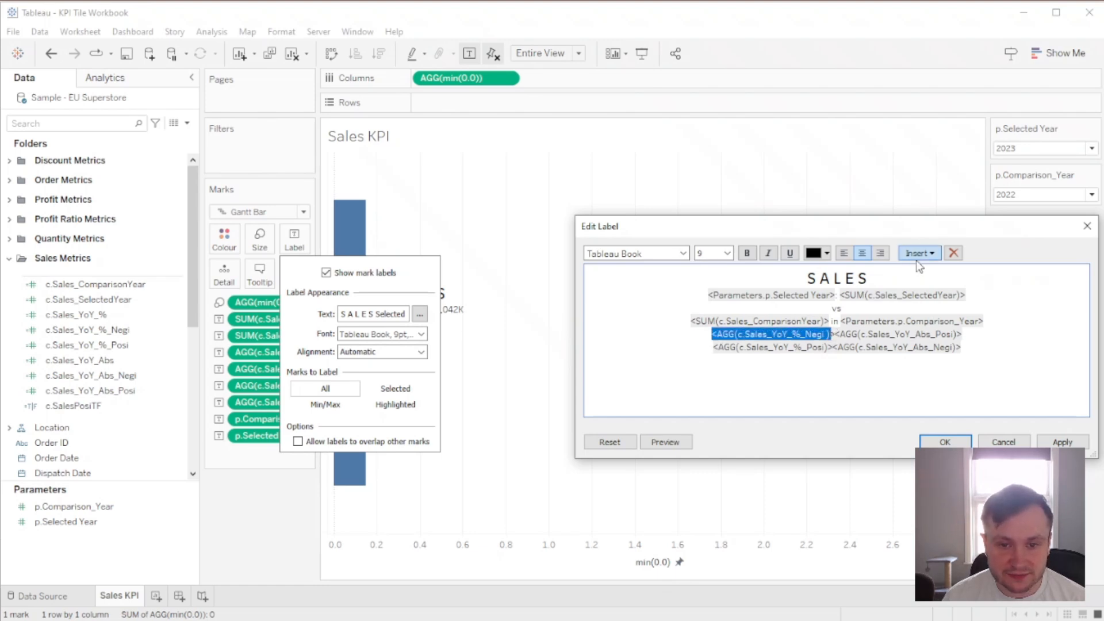
{"action": "left_click", "coordinate": [919, 254]}
{"action": "left_click", "coordinate": [820, 253]}
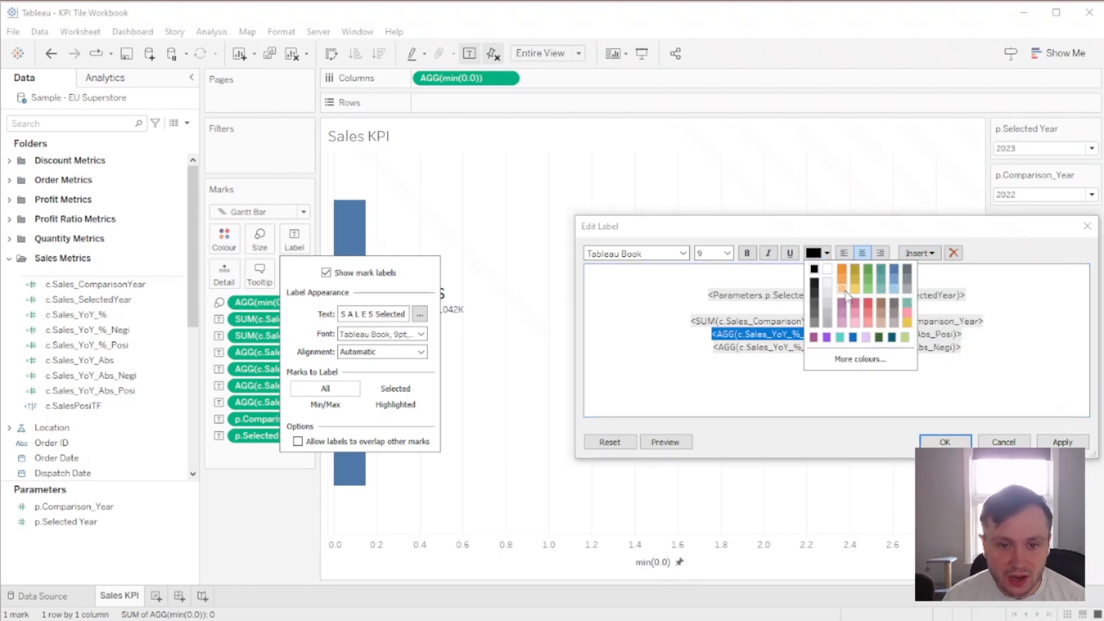
{"action": "left_click", "coordinate": [869, 309]}
{"action": "left_click_drag", "start_coordinate": [964, 334], "coordinate": [837, 322]}
{"action": "left_click", "coordinate": [815, 254]}
{"action": "left_click", "coordinate": [868, 276]}
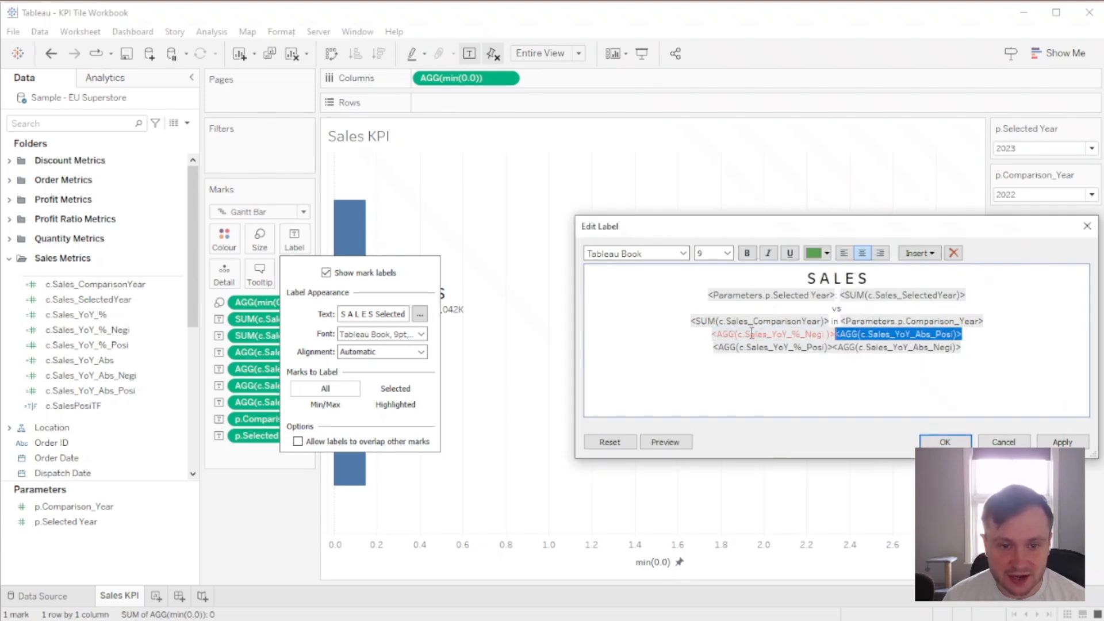
Colour the c.Sales_YoY_%_Posi field green and the c.Sales_YoY_Abs_Negi field red in the label text.
{"action": "left_click_drag", "start_coordinate": [713, 347], "coordinate": [826, 349]}
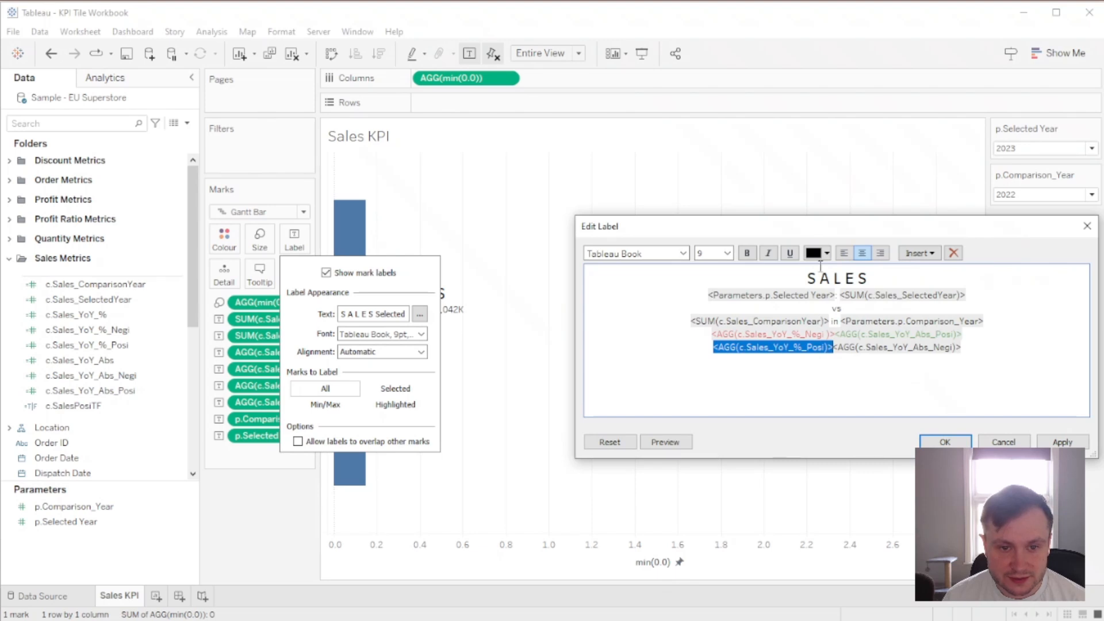
{"action": "left_click", "coordinate": [817, 253]}
{"action": "left_click", "coordinate": [868, 278]}
{"action": "left_click_drag", "start_coordinate": [970, 346], "coordinate": [833, 348]}
{"action": "left_click", "coordinate": [817, 254]}
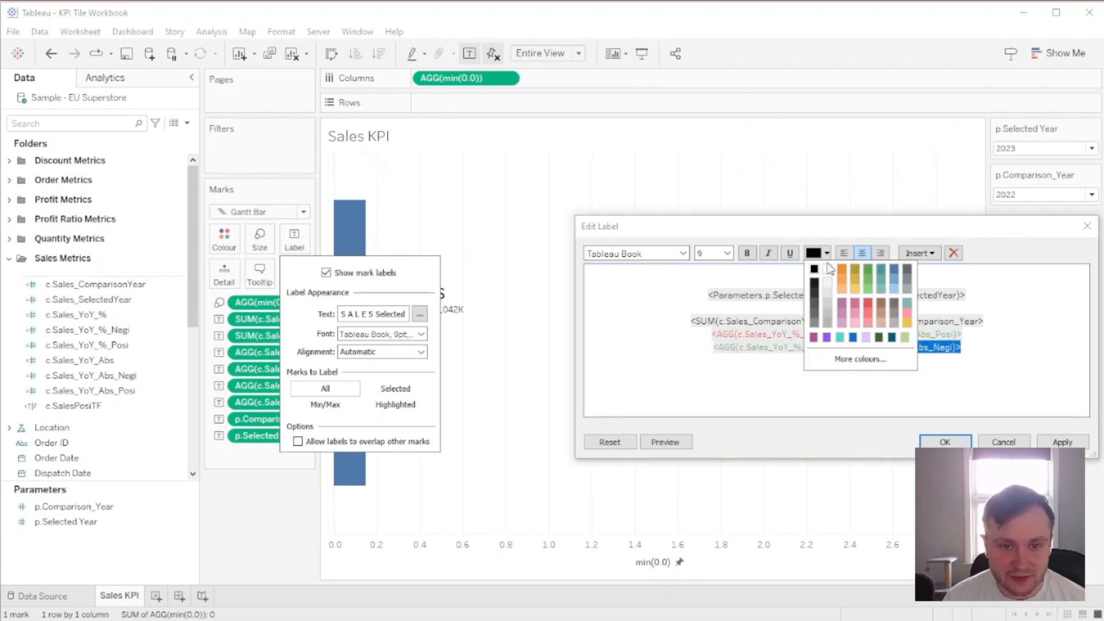
{"action": "left_click", "coordinate": [865, 311]}
{"action": "left_click", "coordinate": [858, 353]}
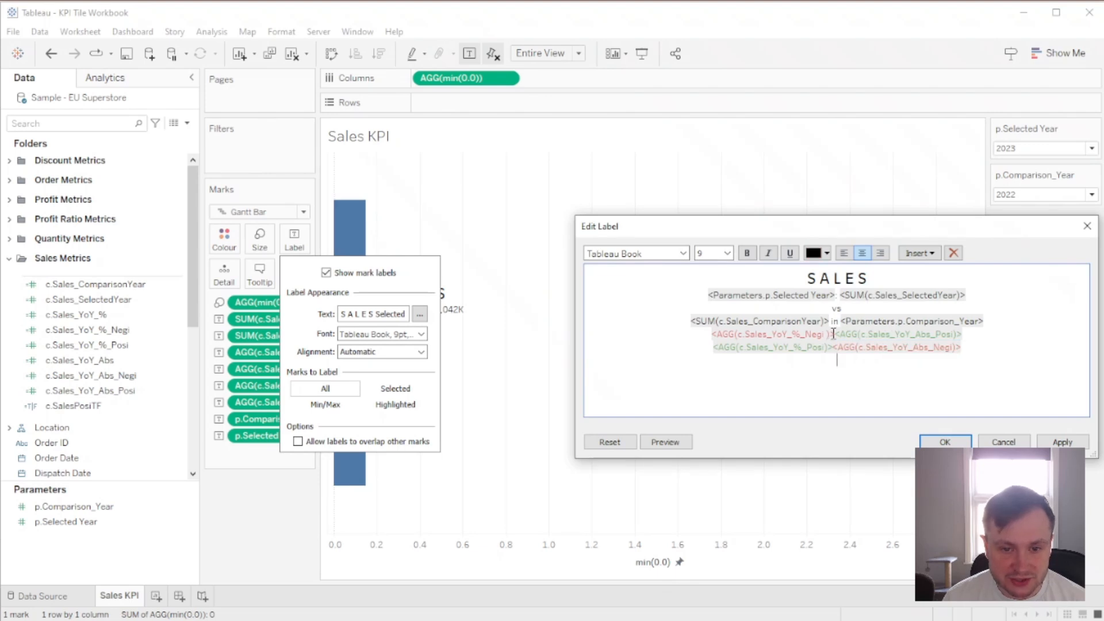
Rearrange the YoY fields in the label so both Abs fields share one line and both % fields share the line below.
{"action": "left_click_drag", "start_coordinate": [965, 347], "coordinate": [834, 348]}
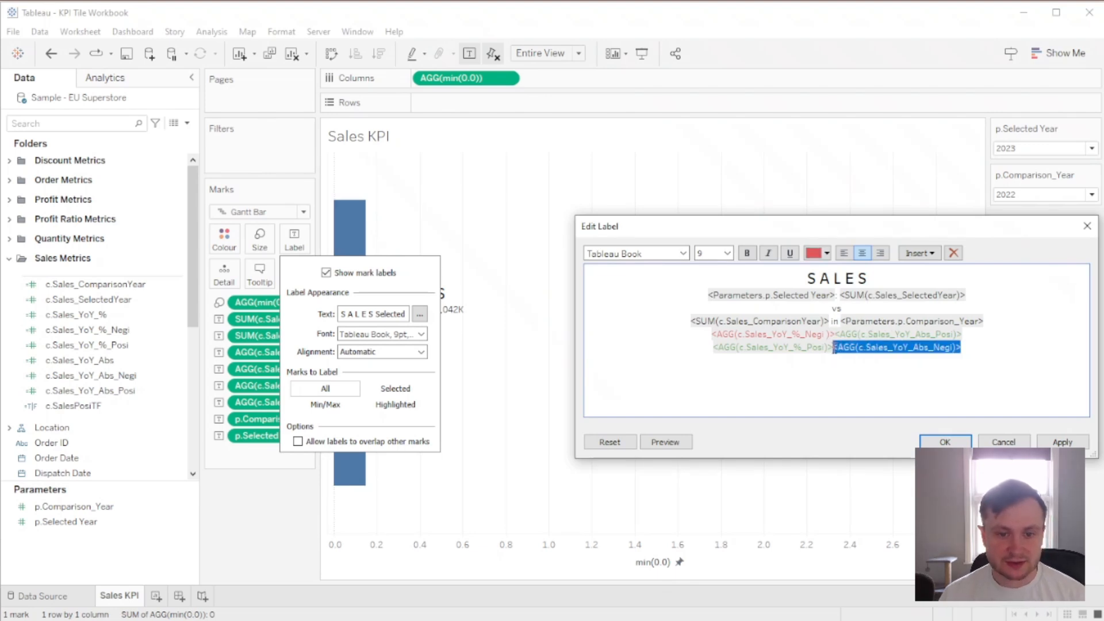
{"action": "key", "text": "ctrl+c"}
{"action": "left_click", "coordinate": [978, 333]}
{"action": "key", "text": "ctrl+v"}
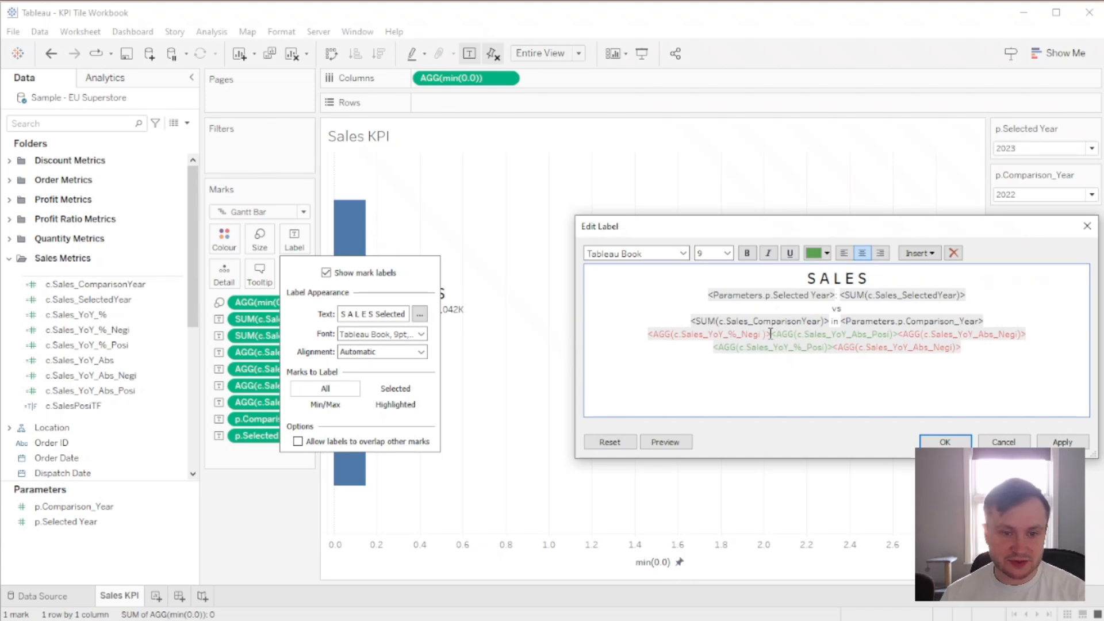
{"action": "left_click_drag", "start_coordinate": [771, 333], "coordinate": [648, 334]}
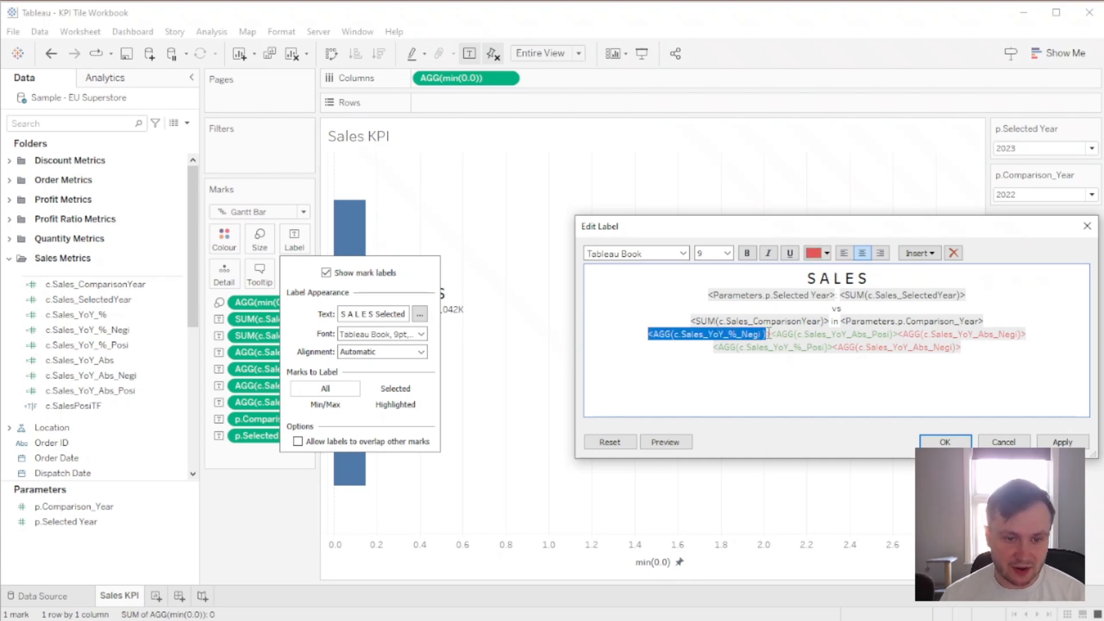
{"action": "key", "text": "ctrl+c"}
{"action": "left_click_drag", "start_coordinate": [960, 347], "coordinate": [645, 334]}
{"action": "key", "text": "ctrl+v"}
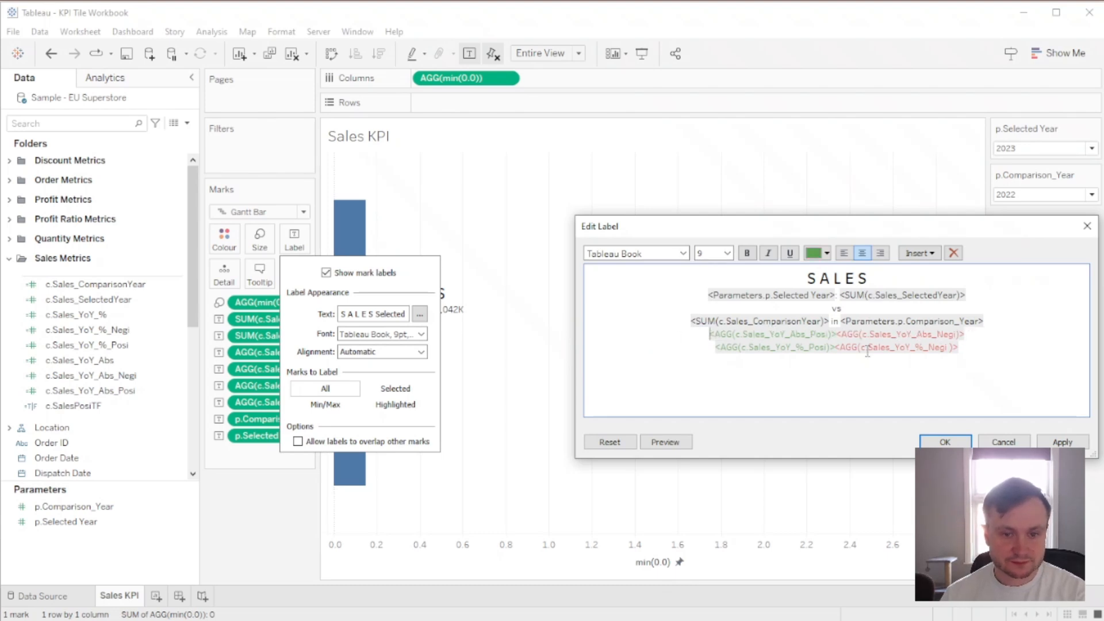
{"action": "key", "text": "BackSpace"}
Left-align all of the label text.
{"action": "key", "text": "ctrl+a"}
{"action": "left_click", "coordinate": [844, 254]}
{"action": "left_click", "coordinate": [912, 339]}
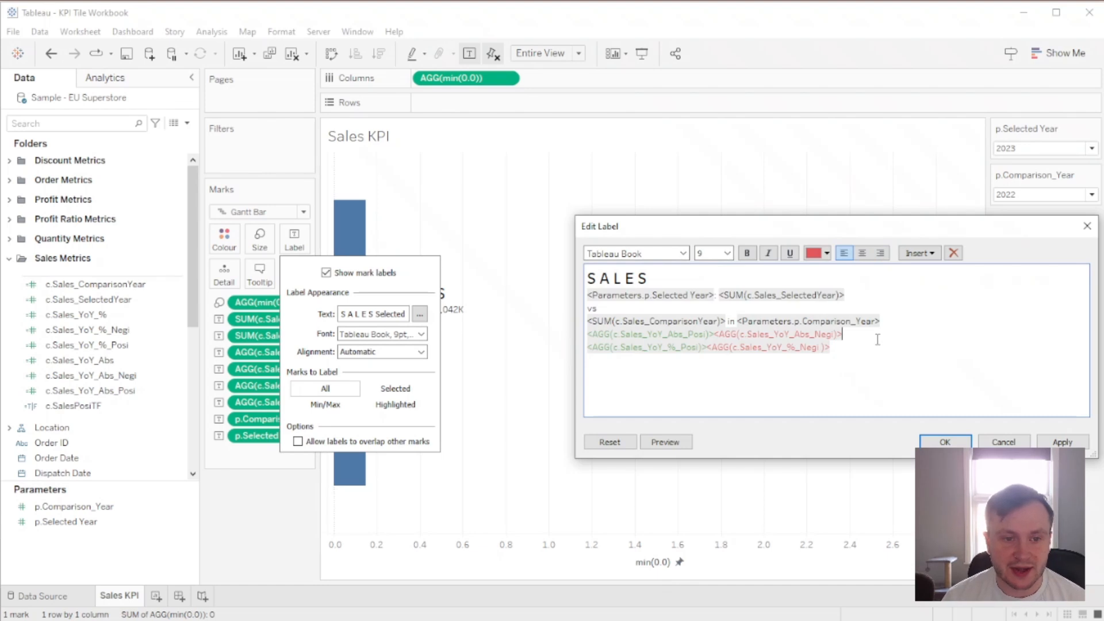
Colour the SALES heading in the label purple and apply the label changes.
{"action": "left_click_drag", "start_coordinate": [695, 286], "coordinate": [589, 269]}
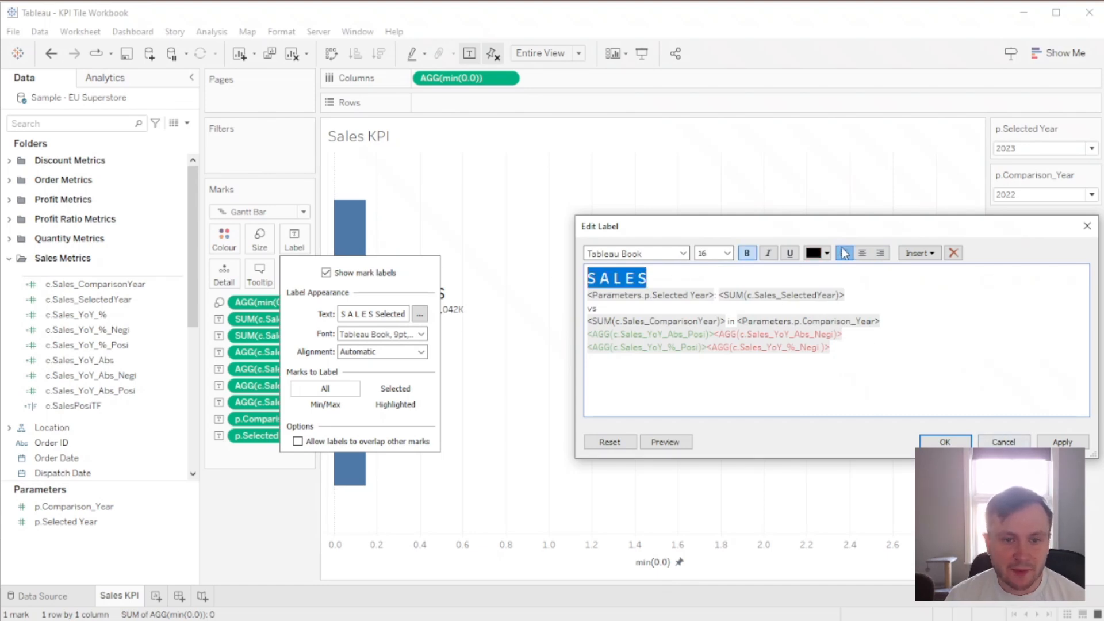
{"action": "left_click", "coordinate": [827, 253]}
{"action": "left_click", "coordinate": [821, 339]}
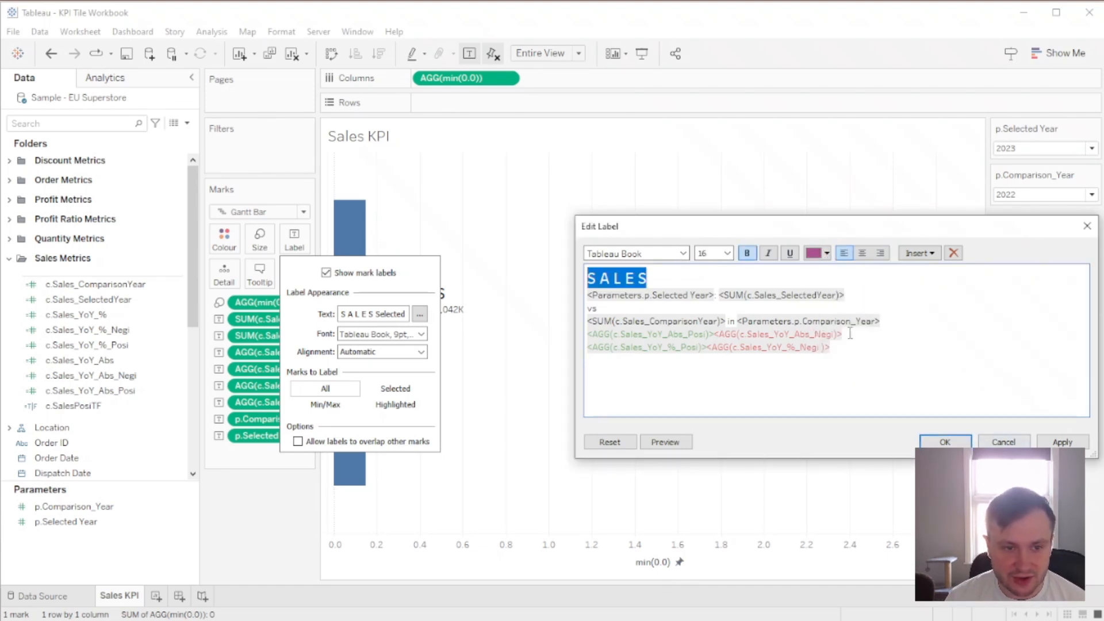
{"action": "left_click", "coordinate": [1062, 442]}
{"action": "left_click", "coordinate": [946, 442]}
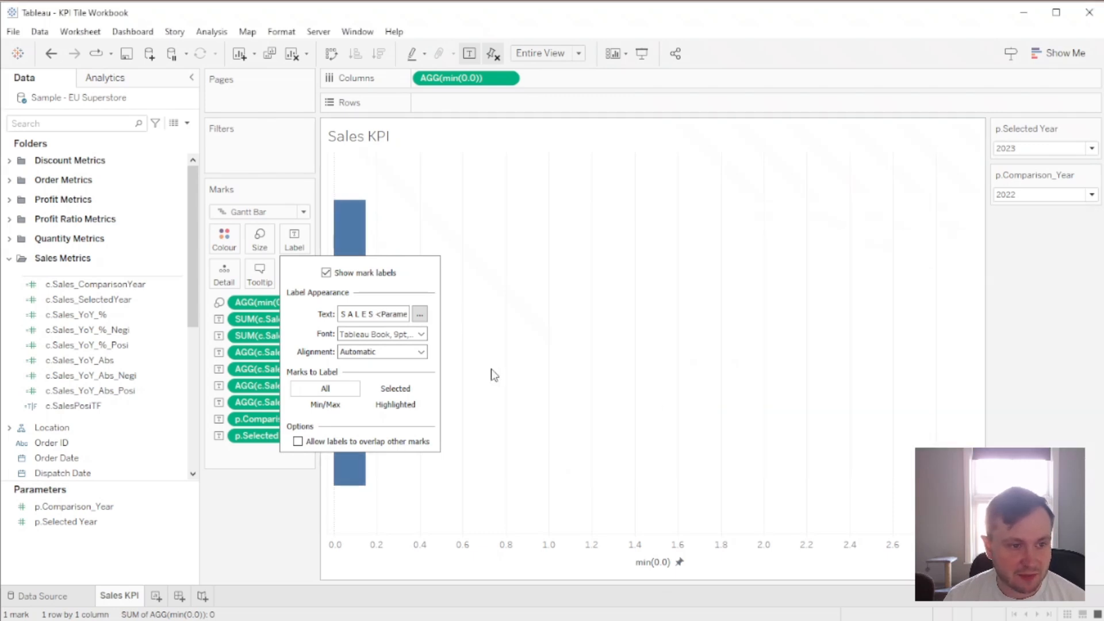
{"action": "left_click", "coordinate": [491, 368]}
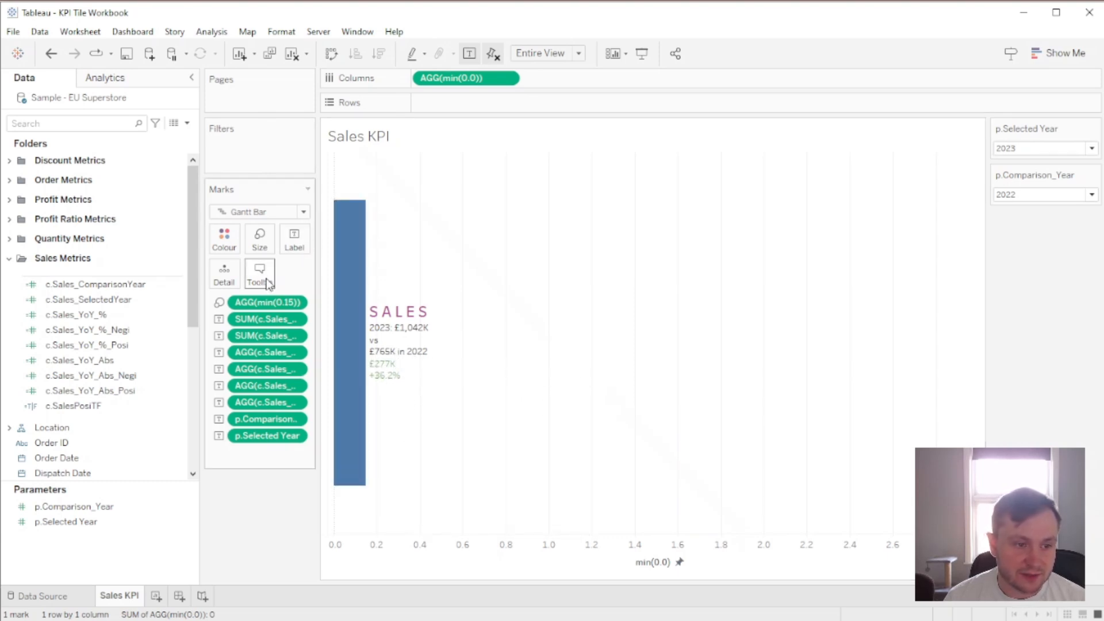
Reopen the label text and join the absolute and percentage YoY lines into a single line.
{"action": "left_click", "coordinate": [295, 242]}
{"action": "left_click", "coordinate": [420, 315]}
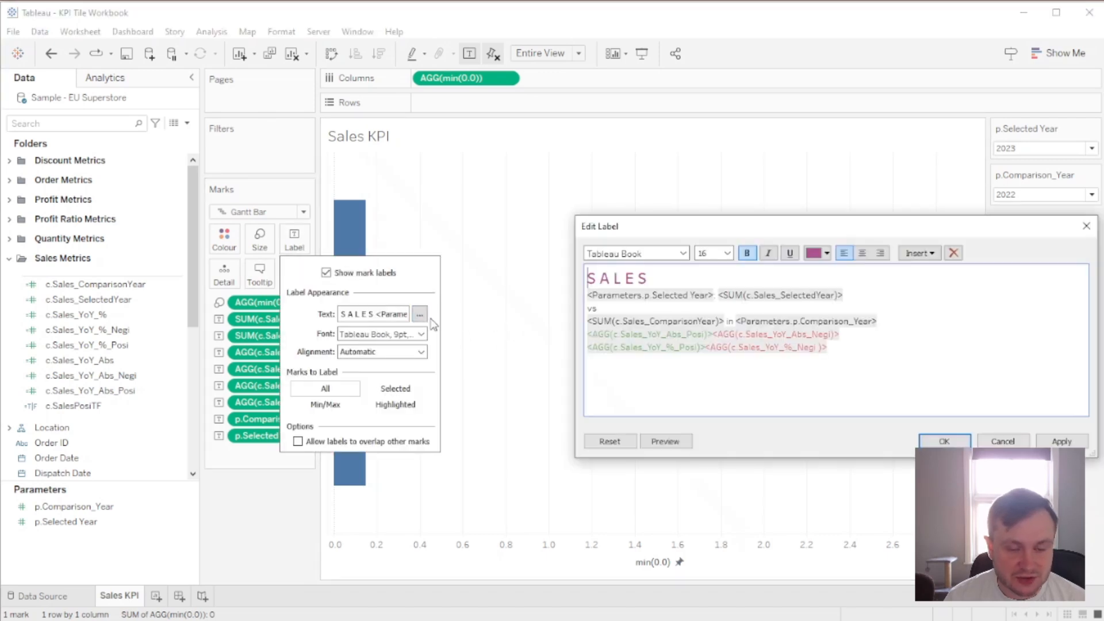
{"action": "key", "text": "Delete"}
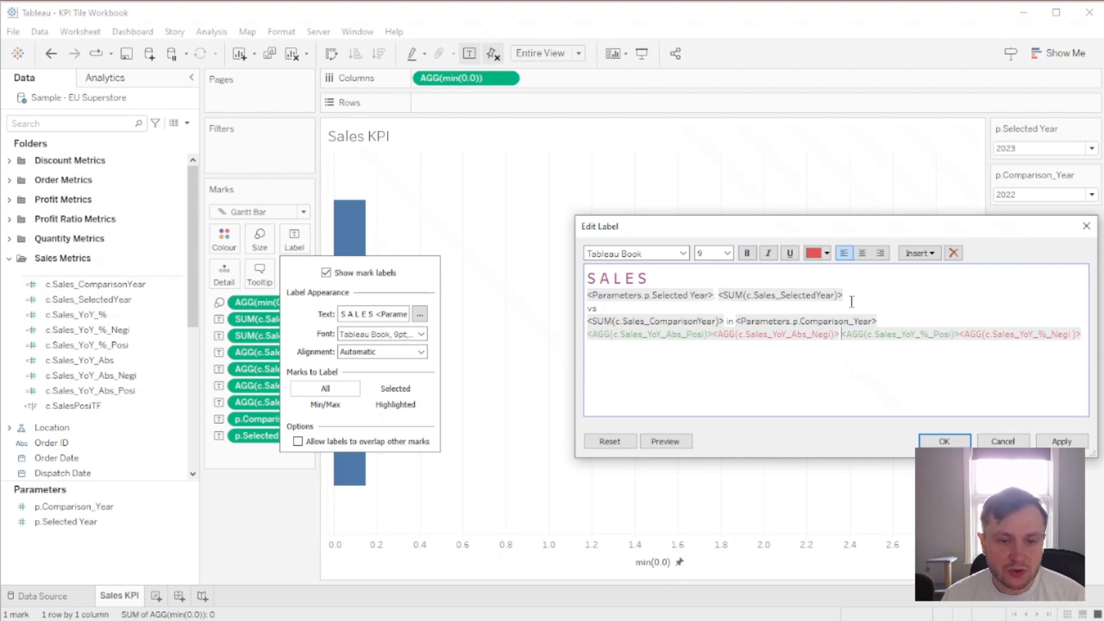
Set the font size of the selected-year sales line to 22 and apply the label.
{"action": "left_click_drag", "start_coordinate": [852, 299], "coordinate": [587, 297]}
{"action": "left_click", "coordinate": [728, 253]}
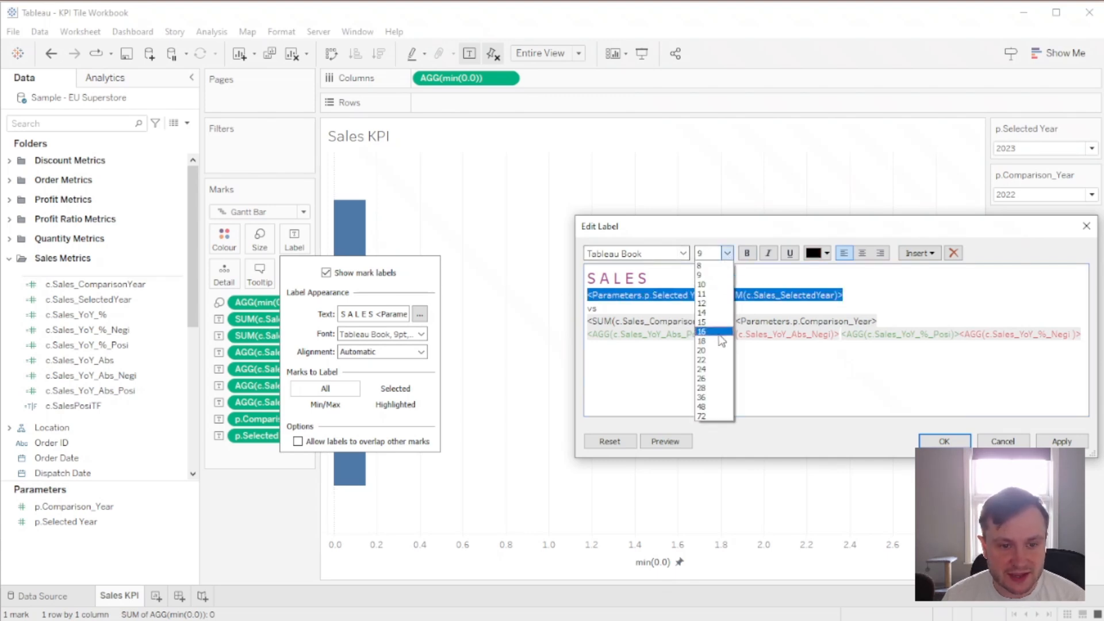
{"action": "left_click", "coordinate": [702, 360]}
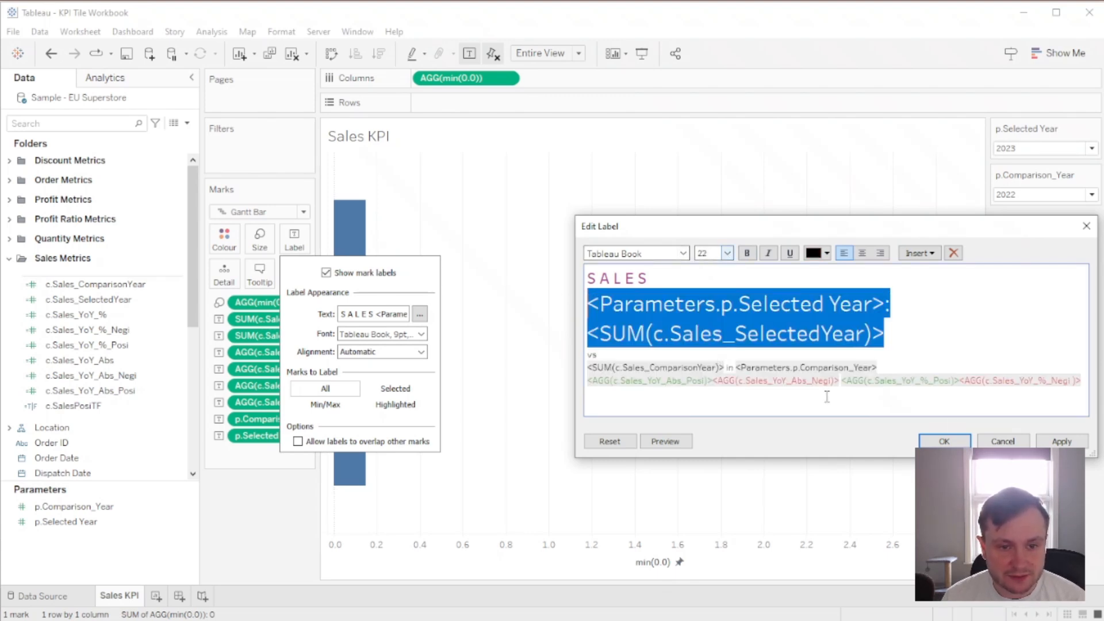
{"action": "left_click", "coordinate": [1050, 442]}
{"action": "left_click", "coordinate": [944, 442]}
{"action": "left_click", "coordinate": [612, 328]}
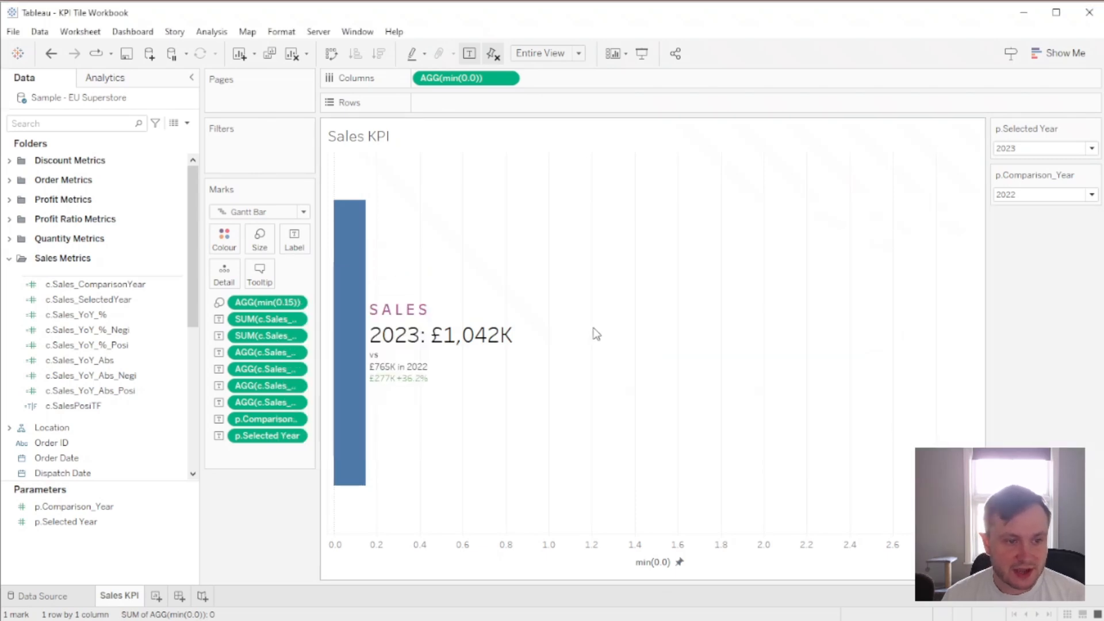
Format the worksheet lines to set the column grid lines to None.
{"action": "mouse_move", "coordinate": [431, 347]}
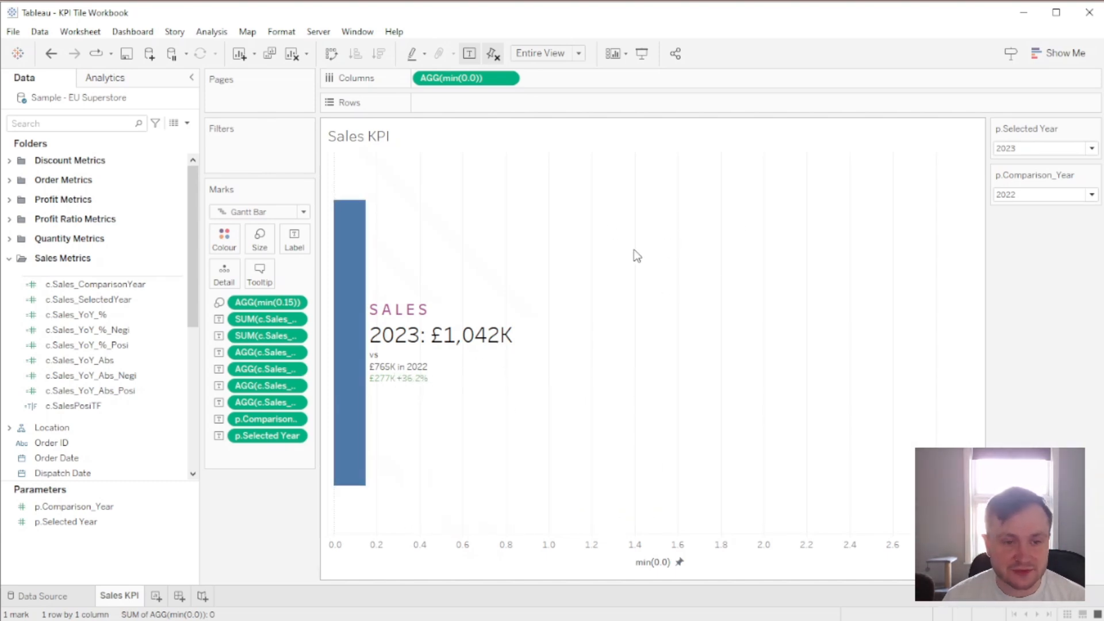
{"action": "right_click", "coordinate": [659, 248]}
{"action": "left_click", "coordinate": [702, 322]}
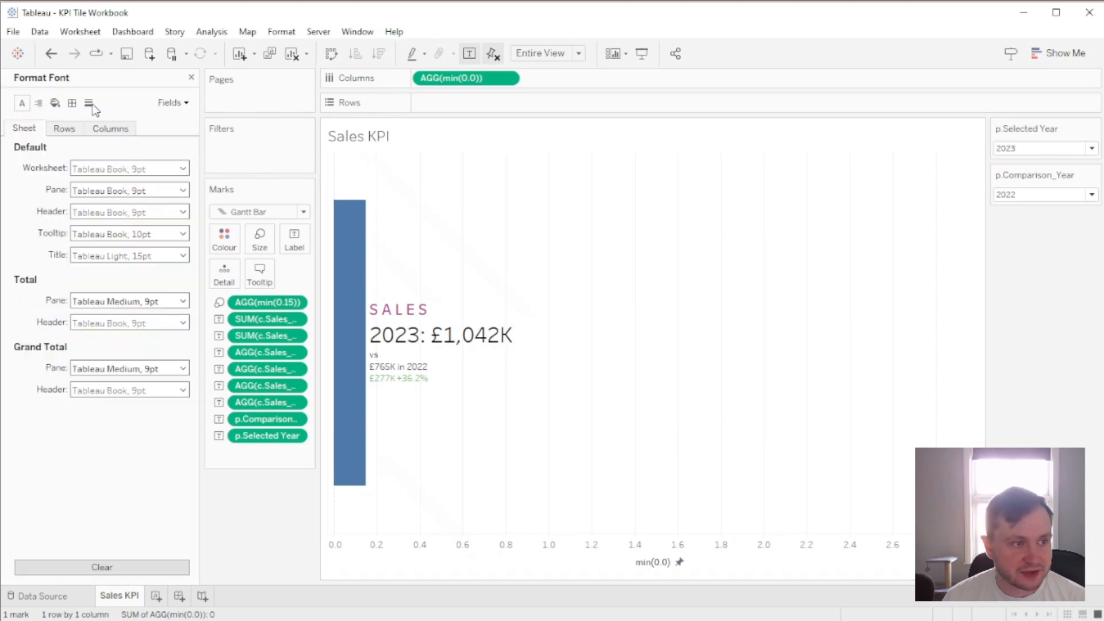
{"action": "left_click", "coordinate": [72, 106]}
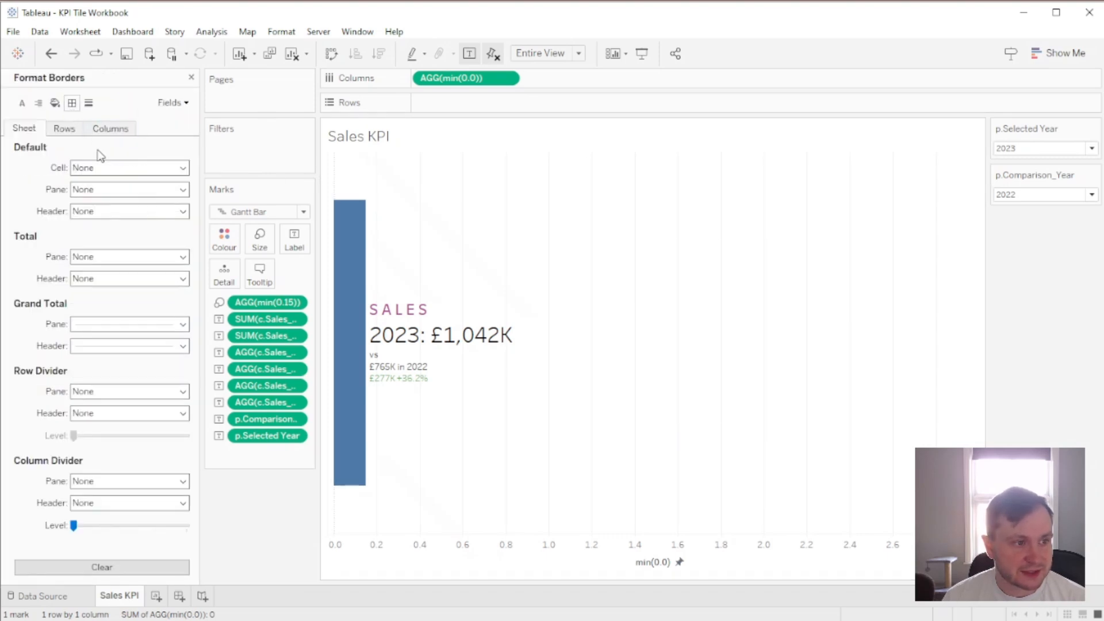
{"action": "left_click", "coordinate": [88, 103]}
{"action": "left_click", "coordinate": [81, 130]}
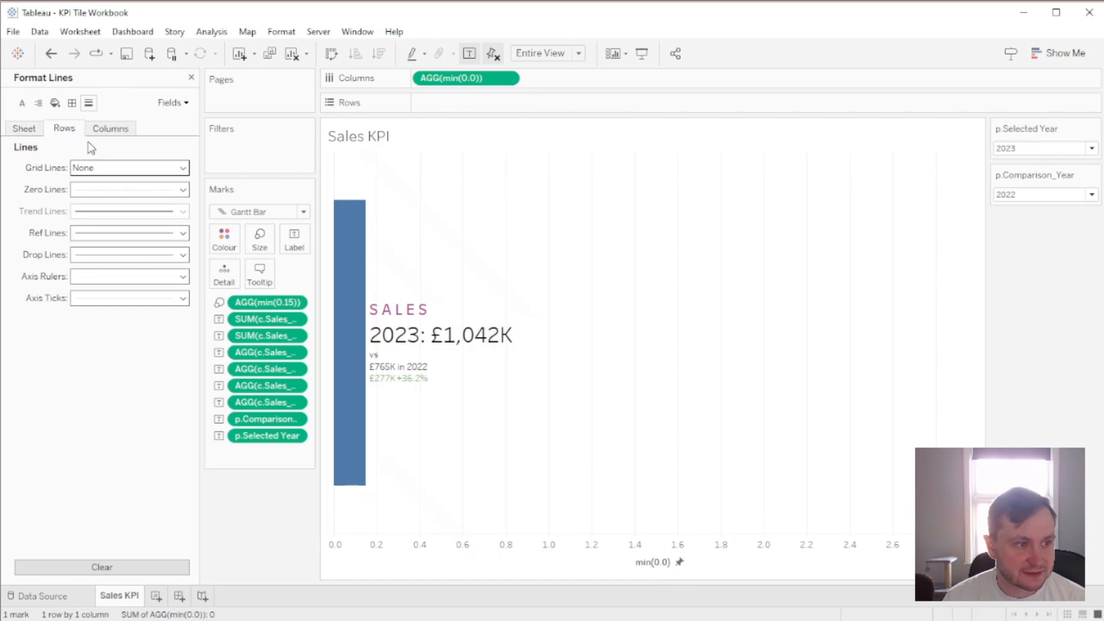
{"action": "left_click", "coordinate": [110, 129]}
{"action": "left_click", "coordinate": [98, 167]}
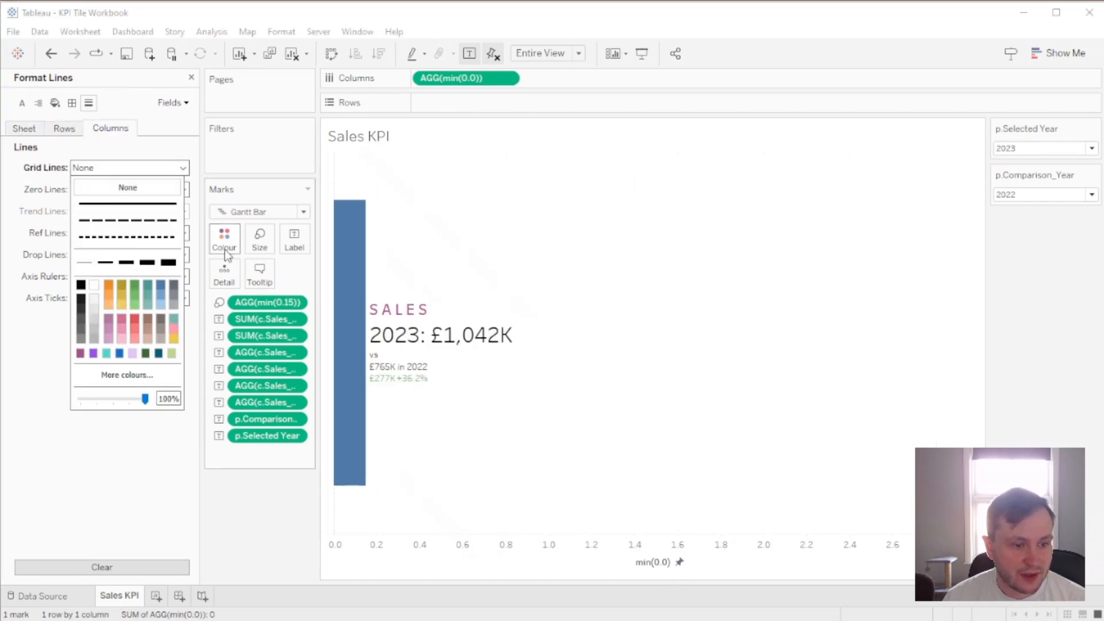
Set the zero lines to None for both rows and columns.
{"action": "left_click", "coordinate": [65, 130]}
{"action": "left_click", "coordinate": [89, 191]}
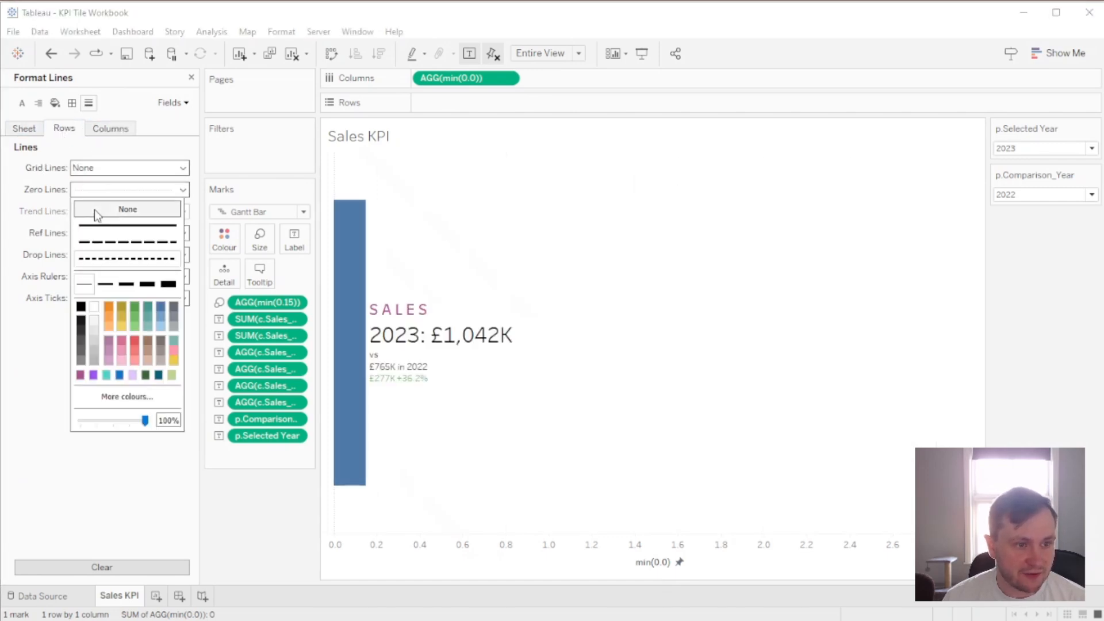
{"action": "left_click", "coordinate": [91, 131]}
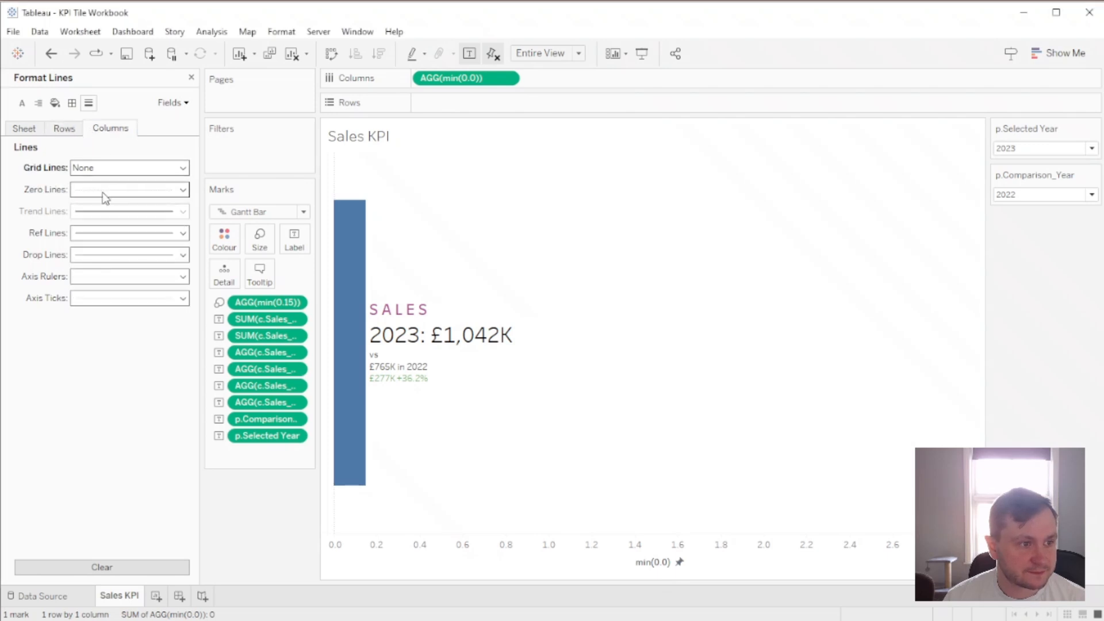
{"action": "left_click", "coordinate": [103, 190]}
{"action": "left_click", "coordinate": [123, 209]}
{"action": "left_click", "coordinate": [112, 153]}
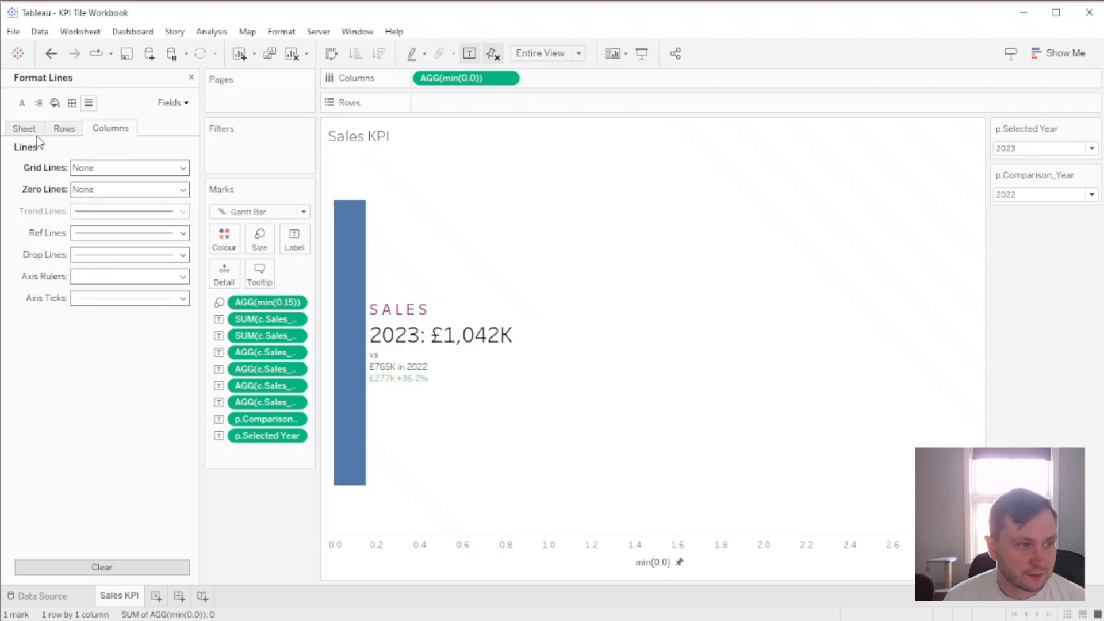
Set the Grand Total pane and header borders to None for columns.
{"action": "left_click", "coordinate": [72, 102]}
{"action": "left_click", "coordinate": [108, 321]}
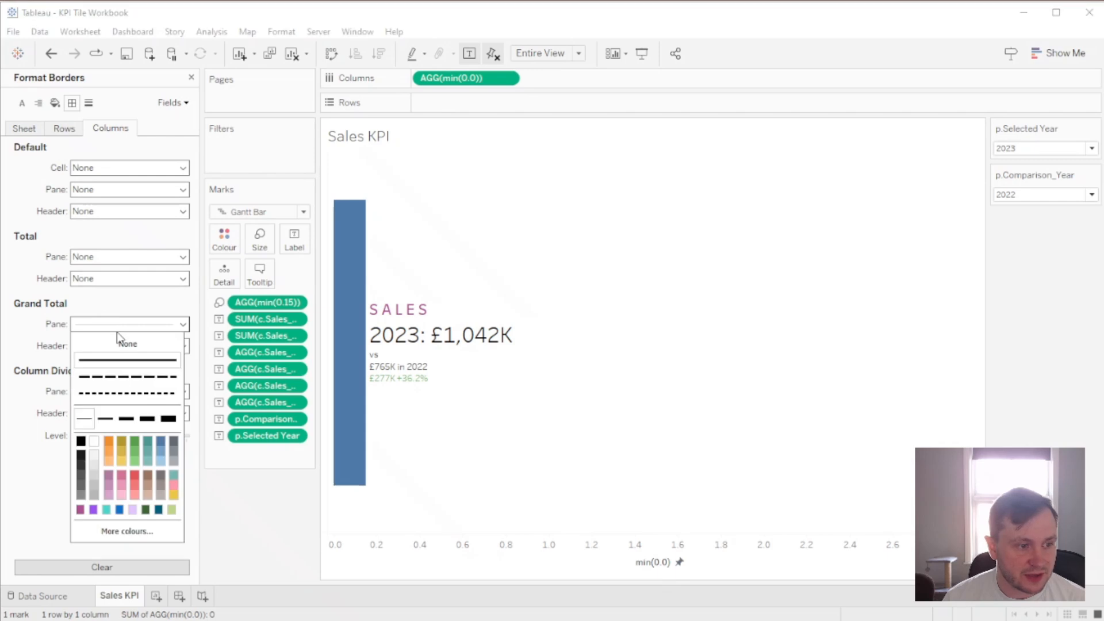
{"action": "left_click", "coordinate": [117, 332]}
{"action": "left_click", "coordinate": [102, 345]}
{"action": "left_click", "coordinate": [106, 366]}
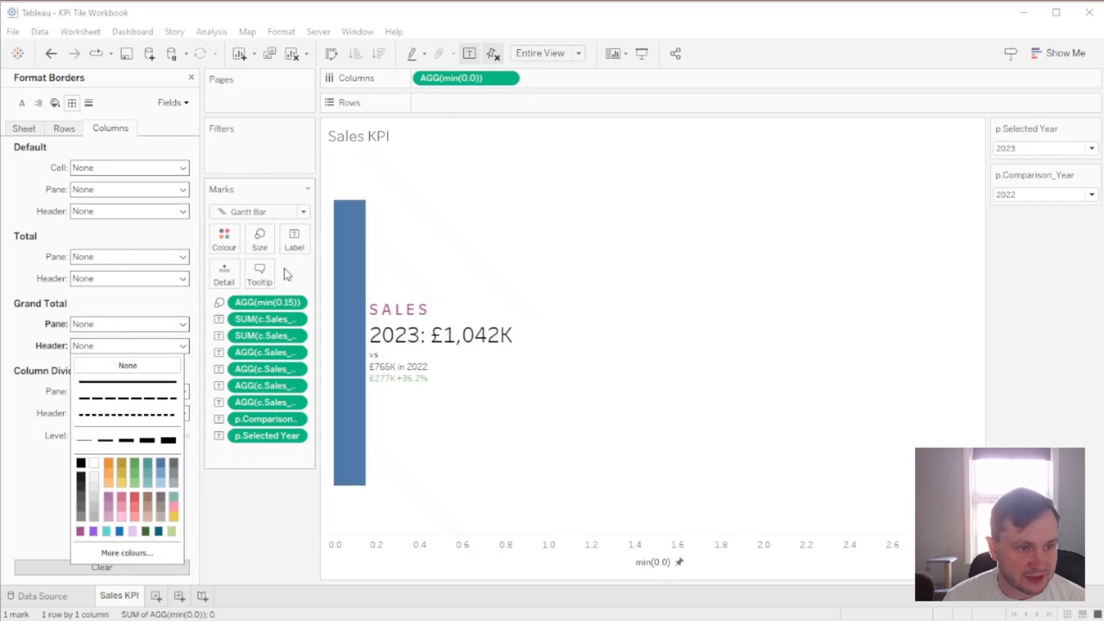
Set the Grand Total pane and header borders to None for rows.
{"action": "left_click", "coordinate": [63, 127]}
{"action": "left_click", "coordinate": [106, 324]}
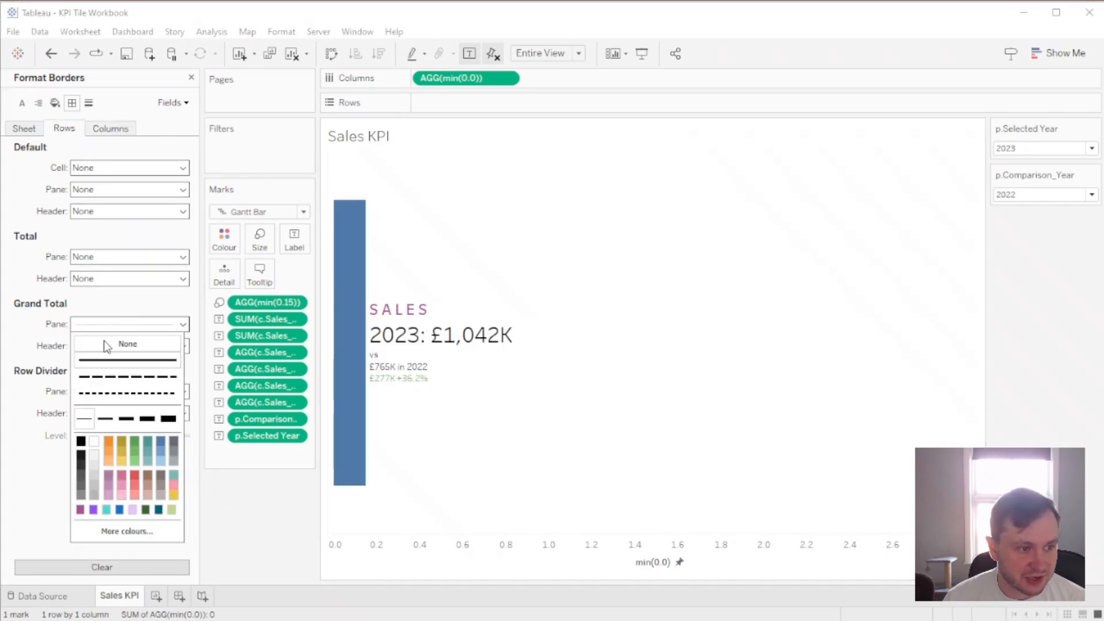
{"action": "left_click", "coordinate": [107, 343]}
{"action": "left_click", "coordinate": [93, 346]}
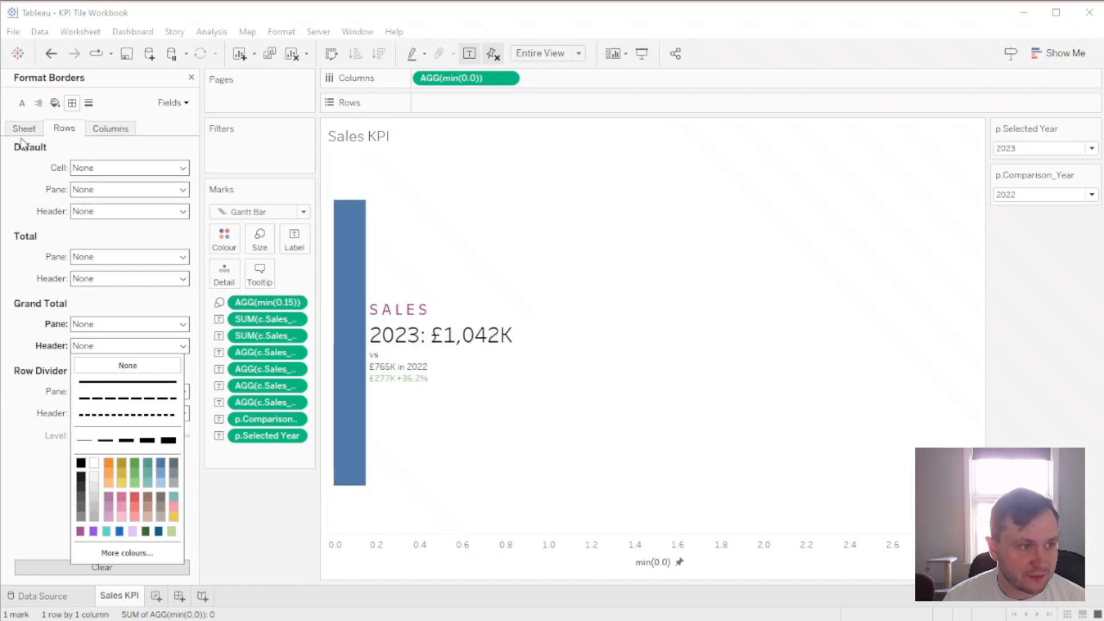
{"action": "left_click", "coordinate": [106, 365]}
Set the Grand Total pane and header borders to None at sheet level and check the row and column borders.
{"action": "left_click", "coordinate": [23, 128]}
{"action": "left_click", "coordinate": [108, 324]}
{"action": "left_click", "coordinate": [95, 347]}
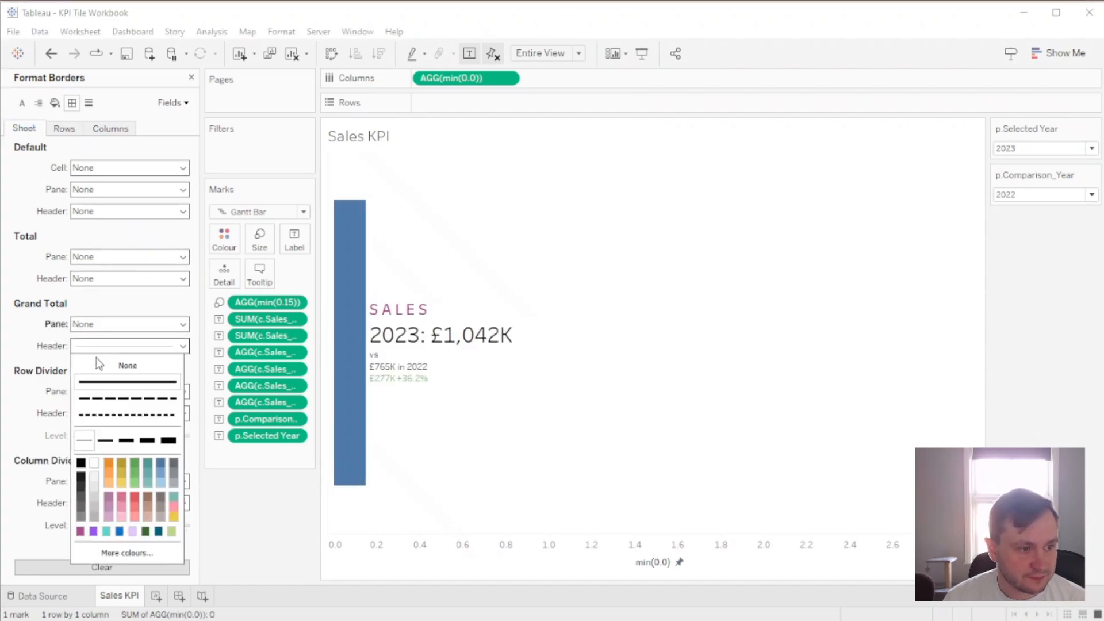
{"action": "left_click", "coordinate": [97, 365]}
{"action": "left_click", "coordinate": [65, 129]}
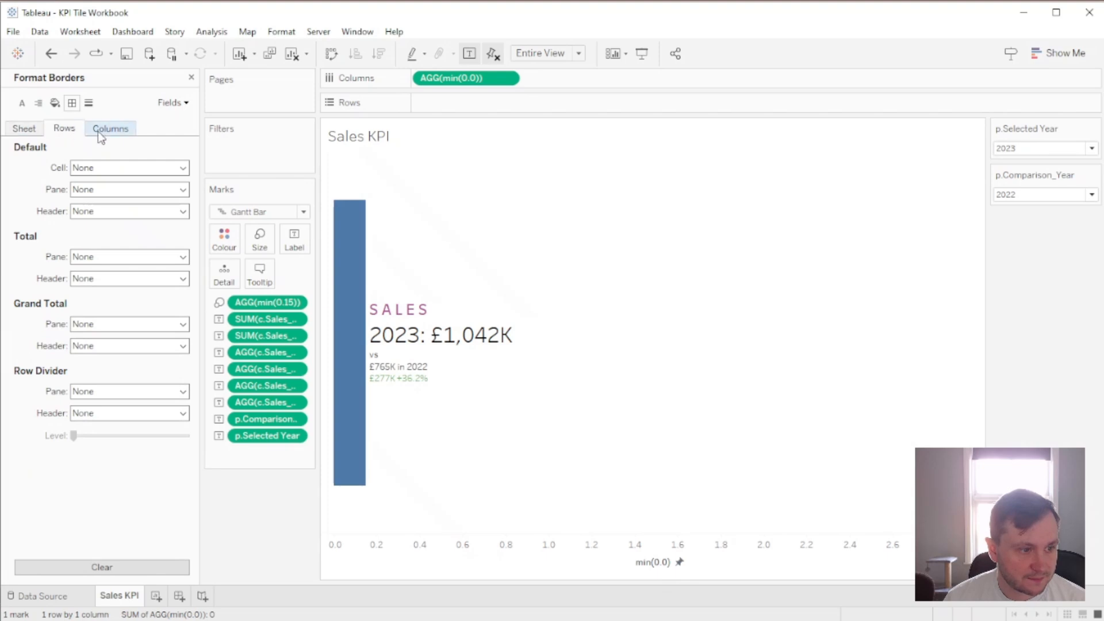
{"action": "left_click", "coordinate": [103, 129]}
{"action": "left_click", "coordinate": [24, 128]}
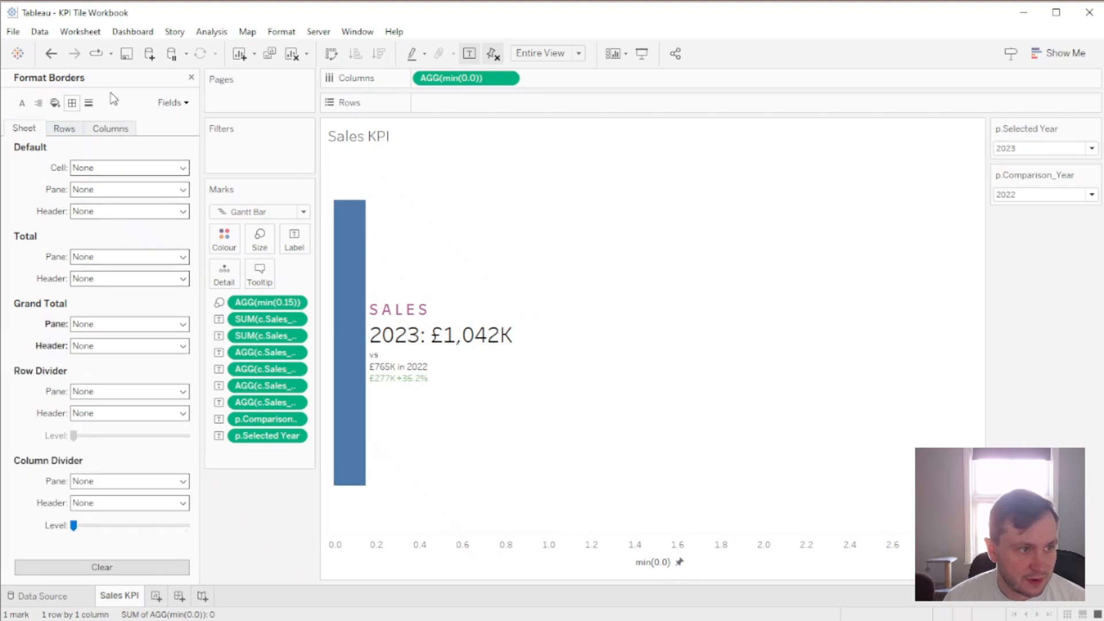
Hide the min(0.0) axis and finish formatting the sheet.
{"action": "right_click", "coordinate": [519, 547]}
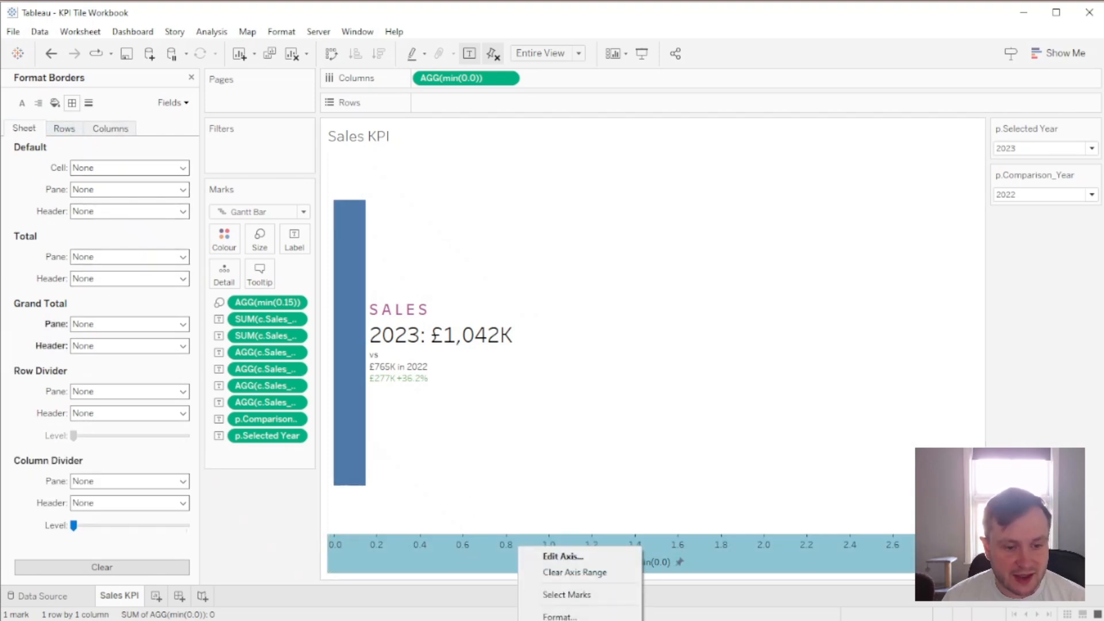
{"action": "left_click", "coordinate": [557, 620]}
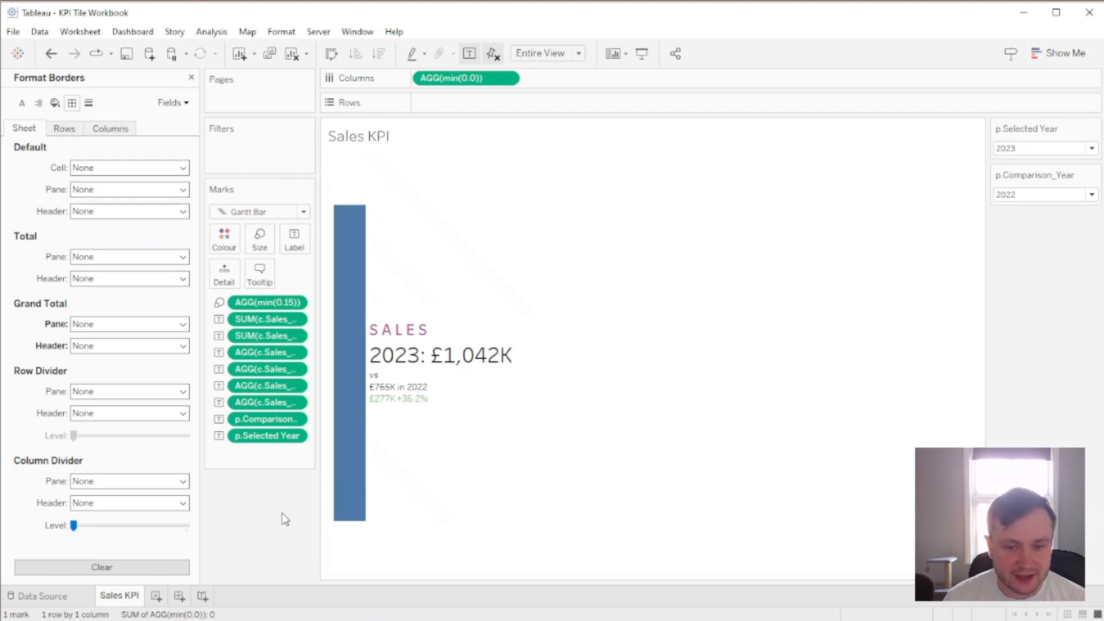
{"action": "left_click", "coordinate": [191, 77]}
Colour the Gantt bar by c.SalesPosiTF and set the p.Comparison_Year parameter to 2023 to test the colouring.
{"action": "left_click", "coordinate": [73, 407]}
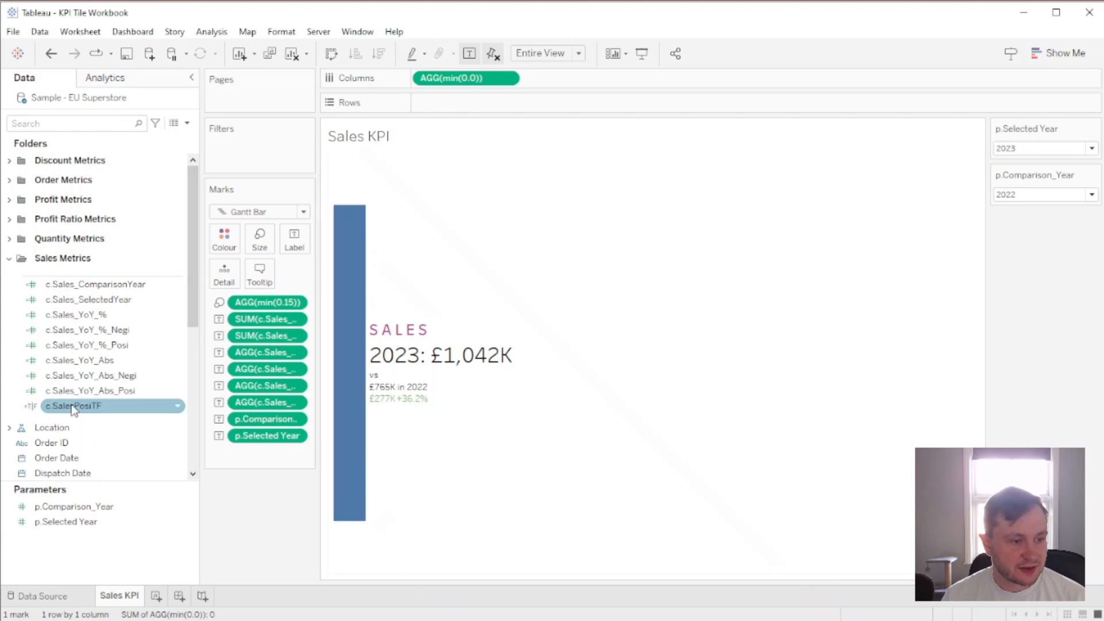
{"action": "left_click_drag", "start_coordinate": [56, 409], "coordinate": [223, 244]}
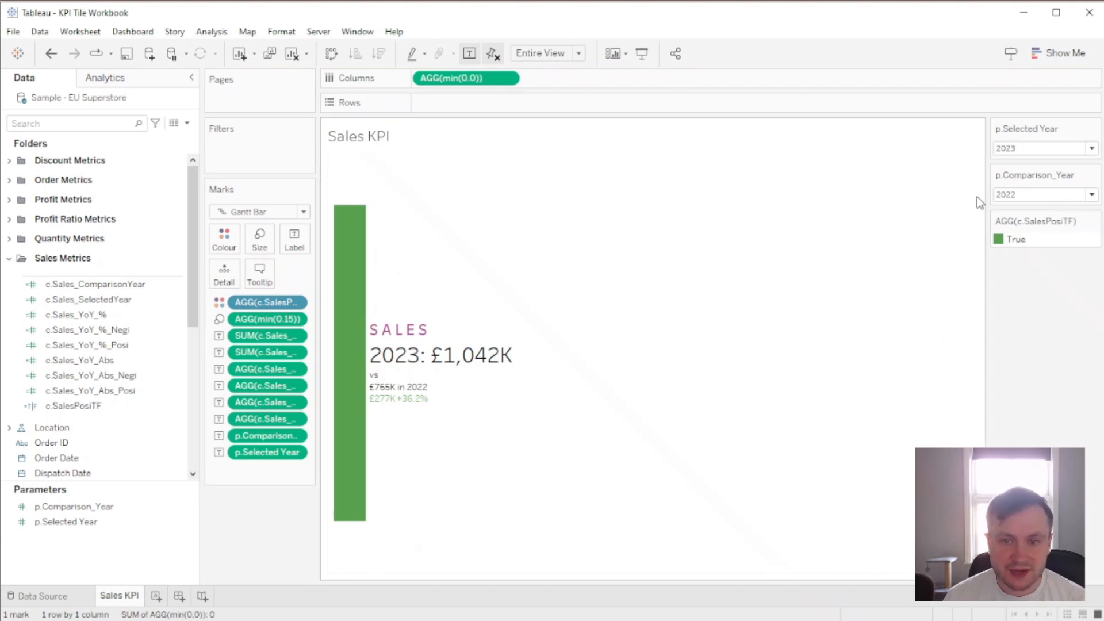
{"action": "left_click", "coordinate": [1025, 194]}
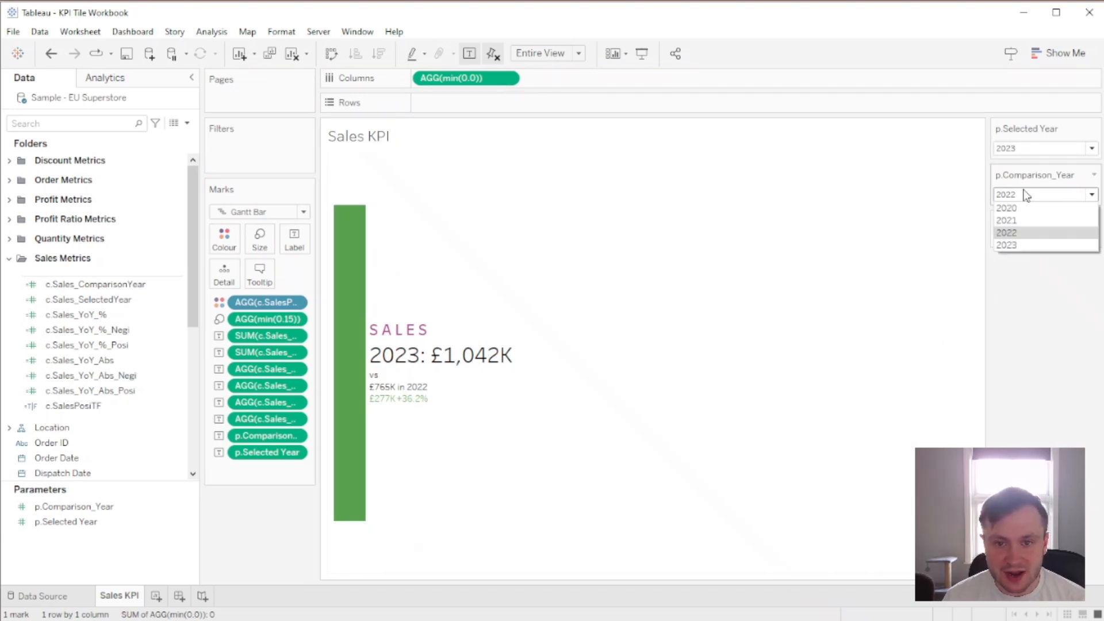
{"action": "left_click", "coordinate": [1021, 245]}
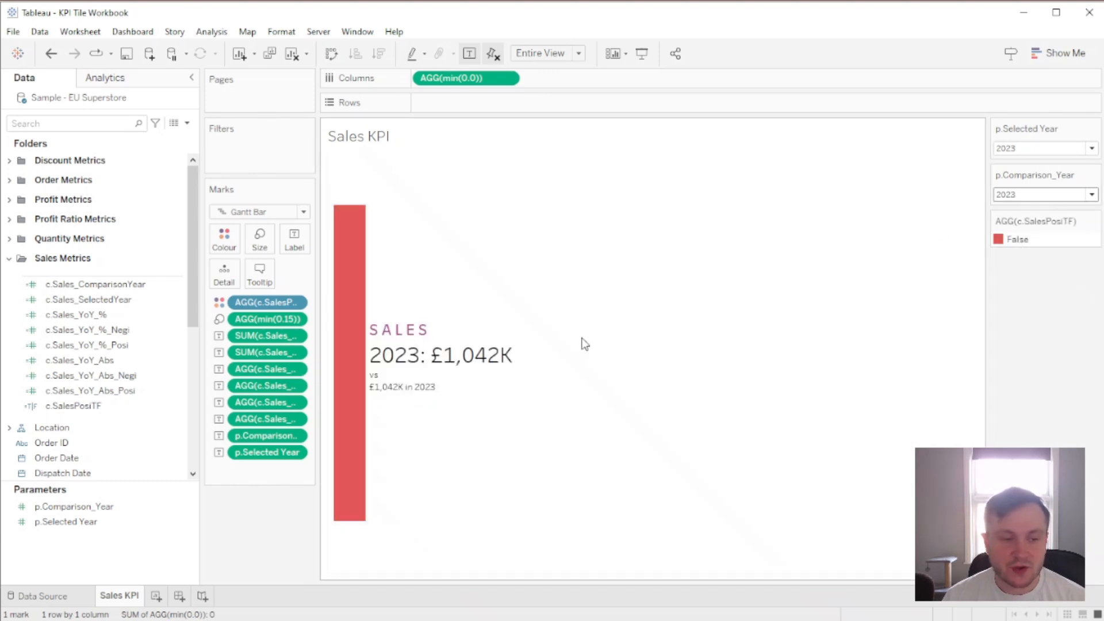
Set the fixed end of the min(0.0) axis to 10 and hide the axis header again.
{"action": "mouse_move", "coordinate": [384, 392]}
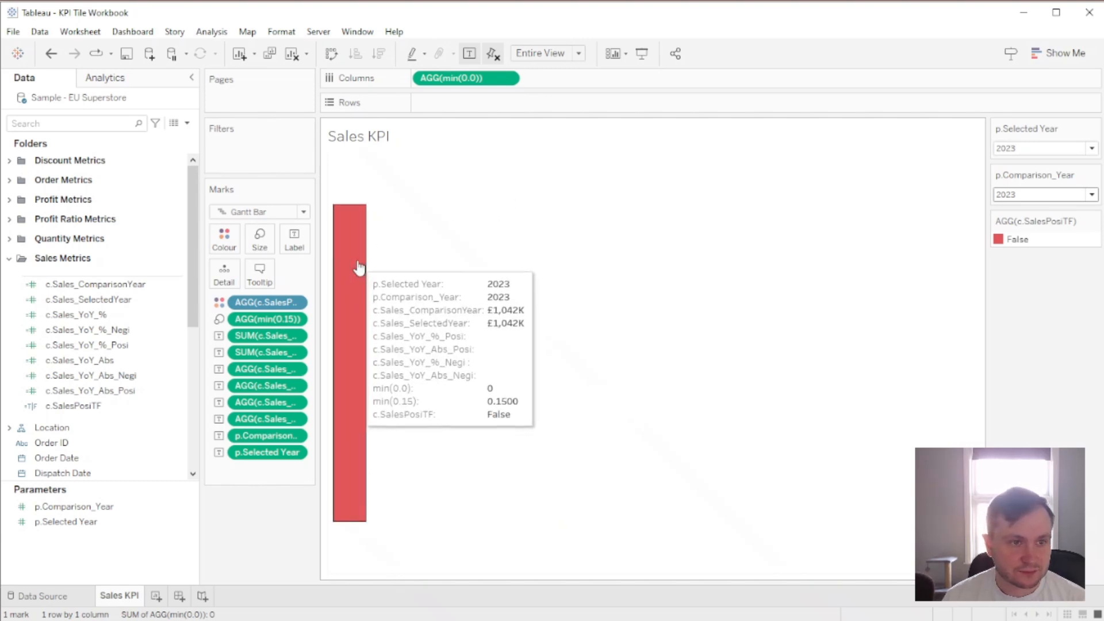
{"action": "right_click", "coordinate": [473, 79]}
{"action": "left_click", "coordinate": [518, 103]}
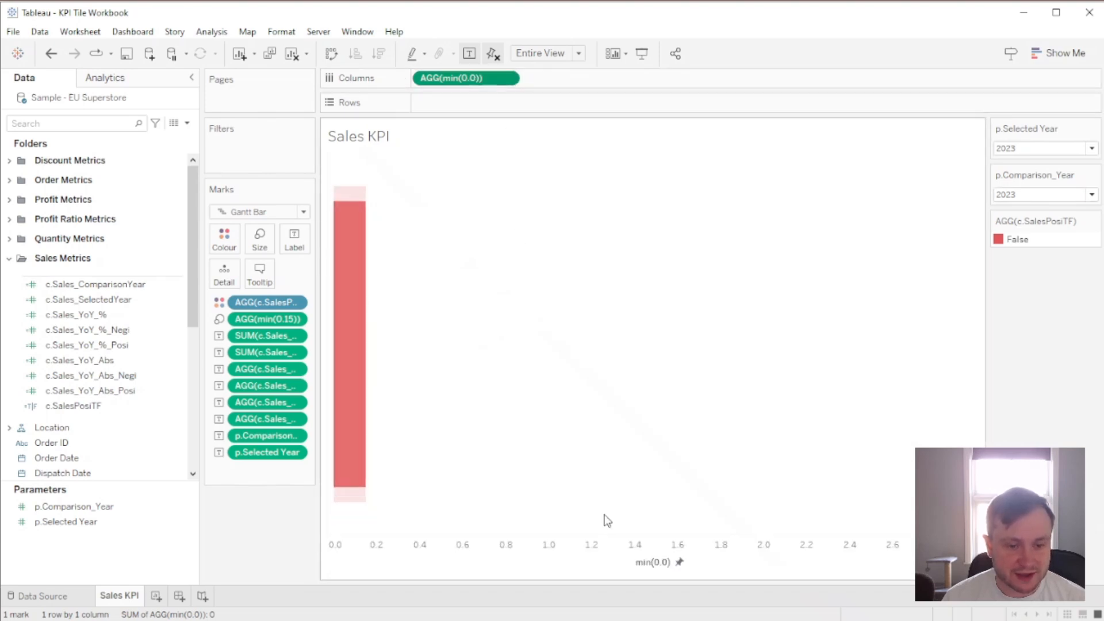
{"action": "right_click", "coordinate": [619, 547]}
{"action": "left_click", "coordinate": [664, 558]}
{"action": "double_click", "coordinate": [629, 256]}
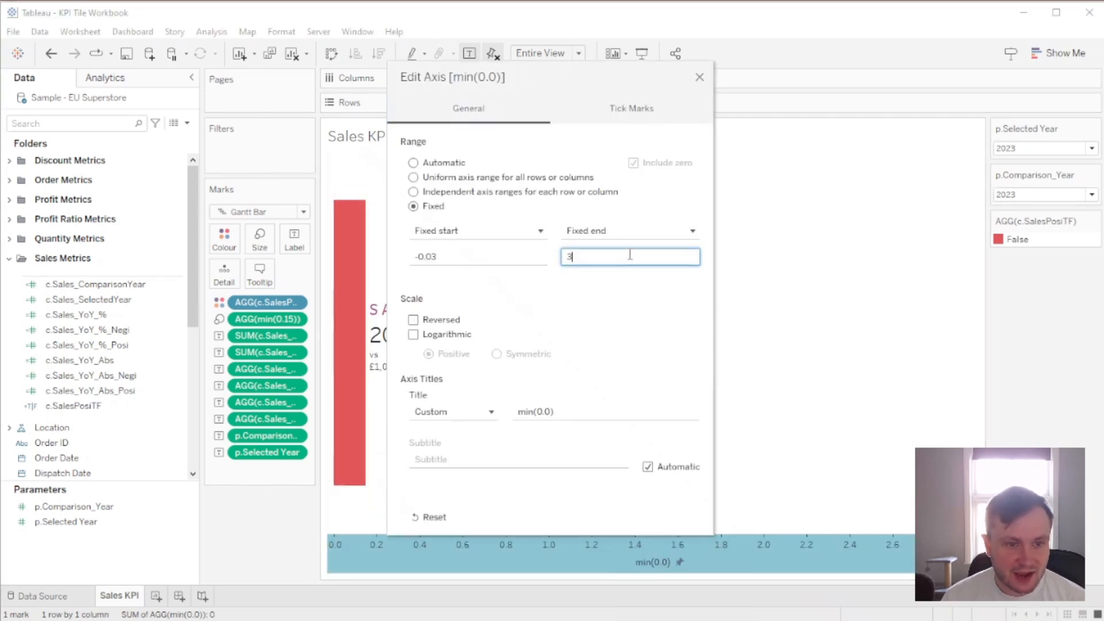
{"action": "type", "text": "5"}
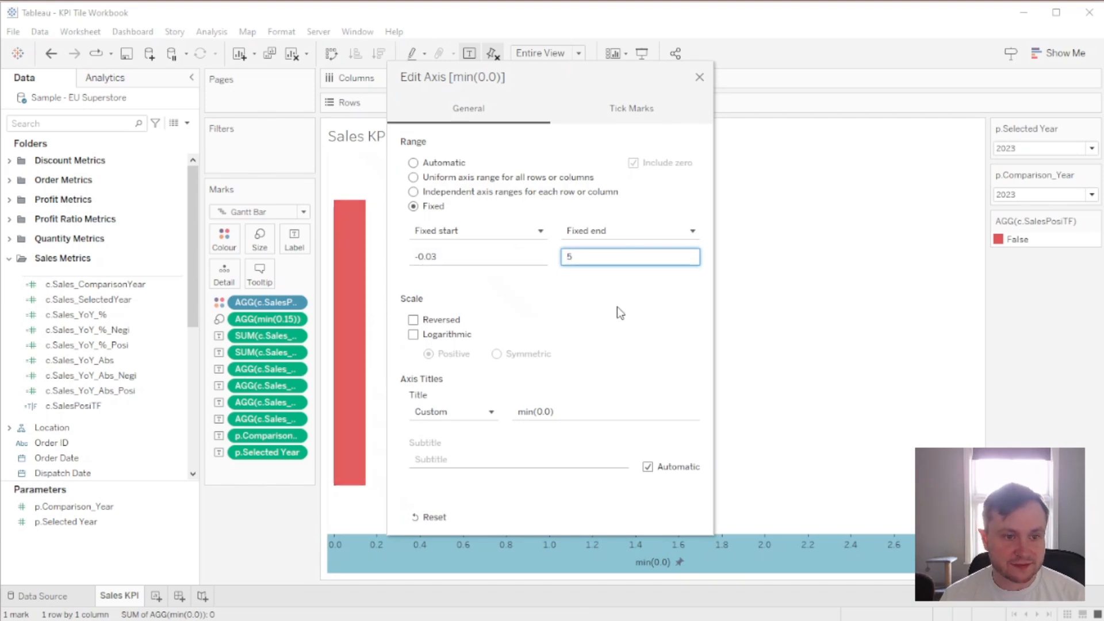
{"action": "left_click", "coordinate": [616, 306]}
{"action": "double_click", "coordinate": [583, 257]}
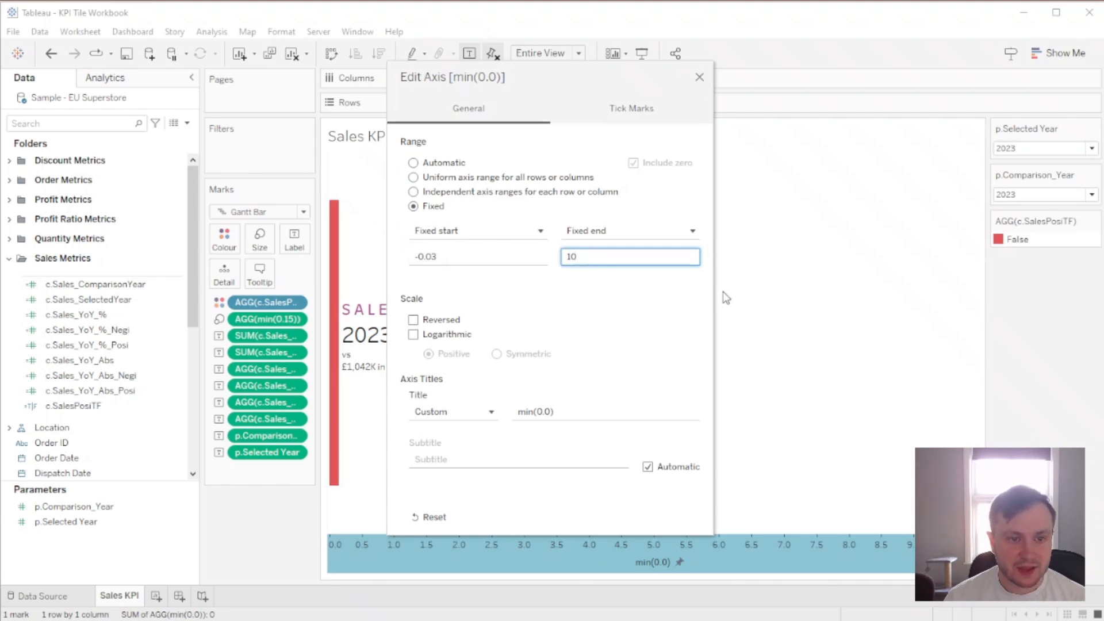
{"action": "left_click", "coordinate": [700, 77]}
{"action": "right_click", "coordinate": [651, 547]}
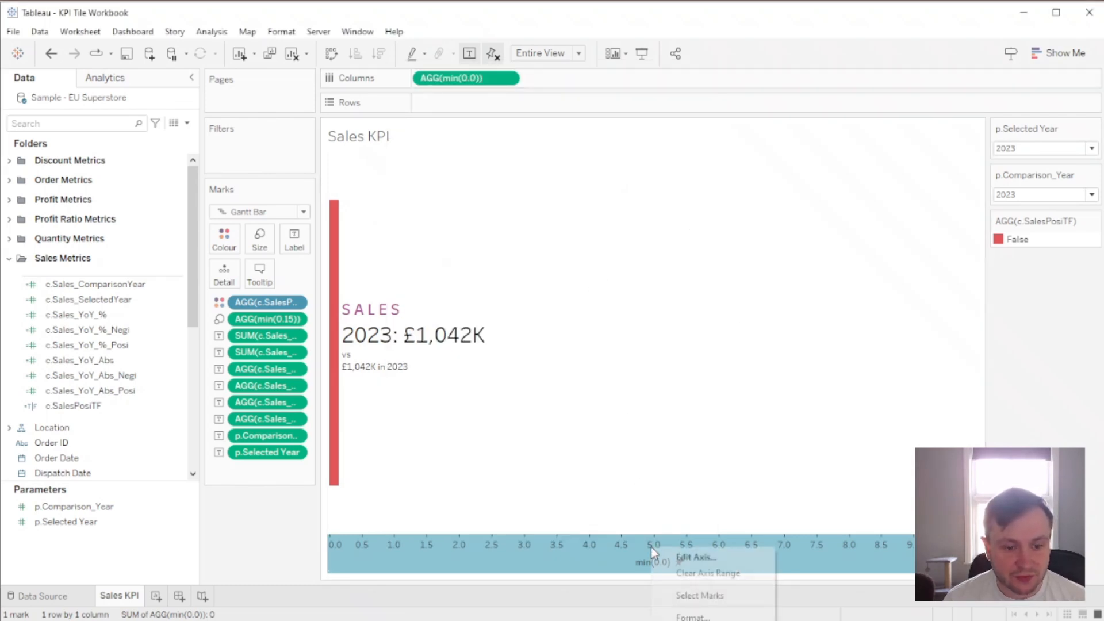
{"action": "left_click", "coordinate": [688, 620]}
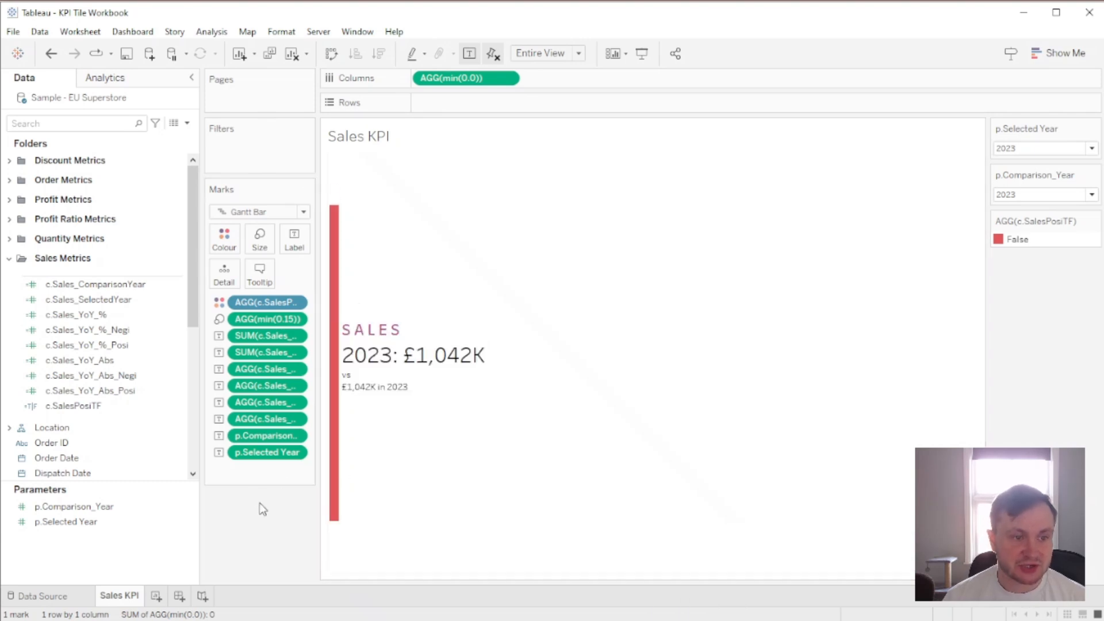
Duplicate the Sales KPI sheet and replace its Sales label measures with the matching Quantity Metrics measures.
{"action": "right_click", "coordinate": [116, 603]}
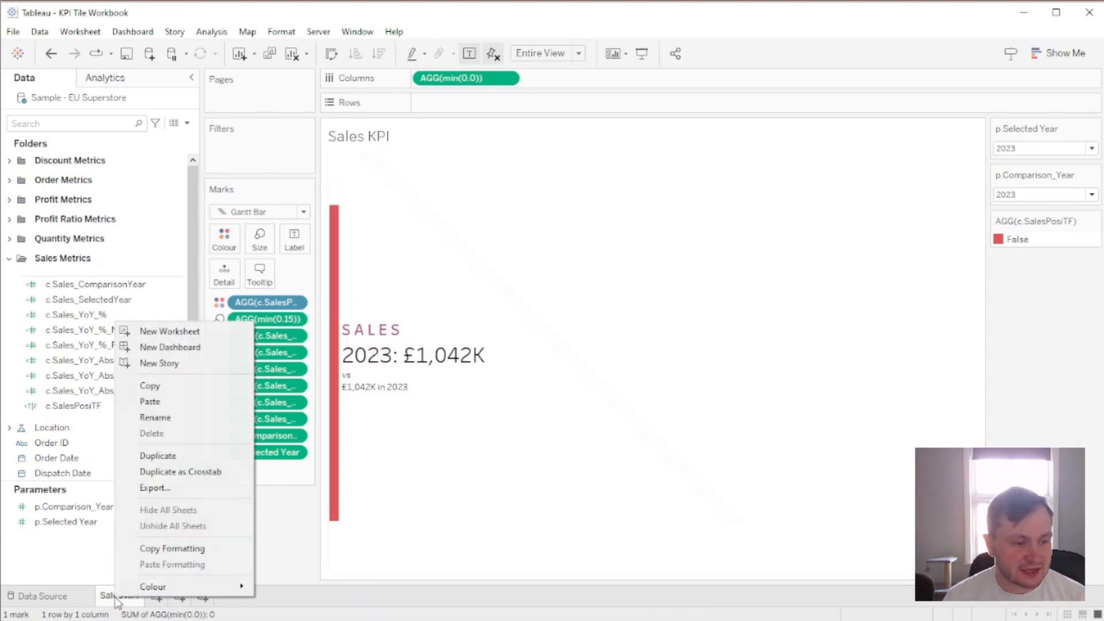
{"action": "left_click", "coordinate": [178, 454]}
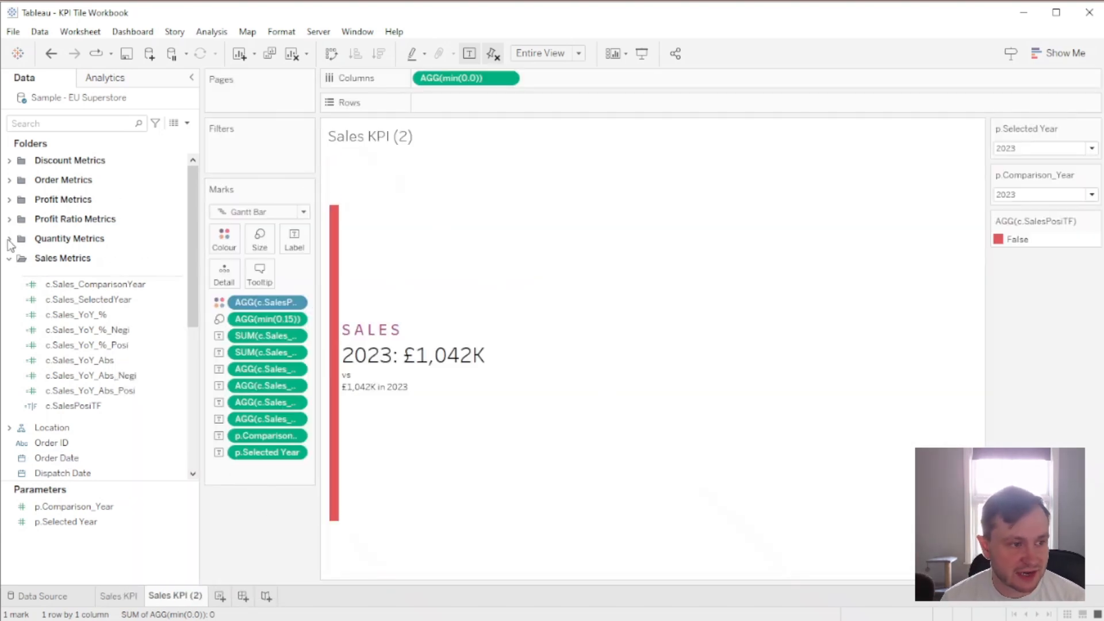
{"action": "left_click", "coordinate": [9, 239]}
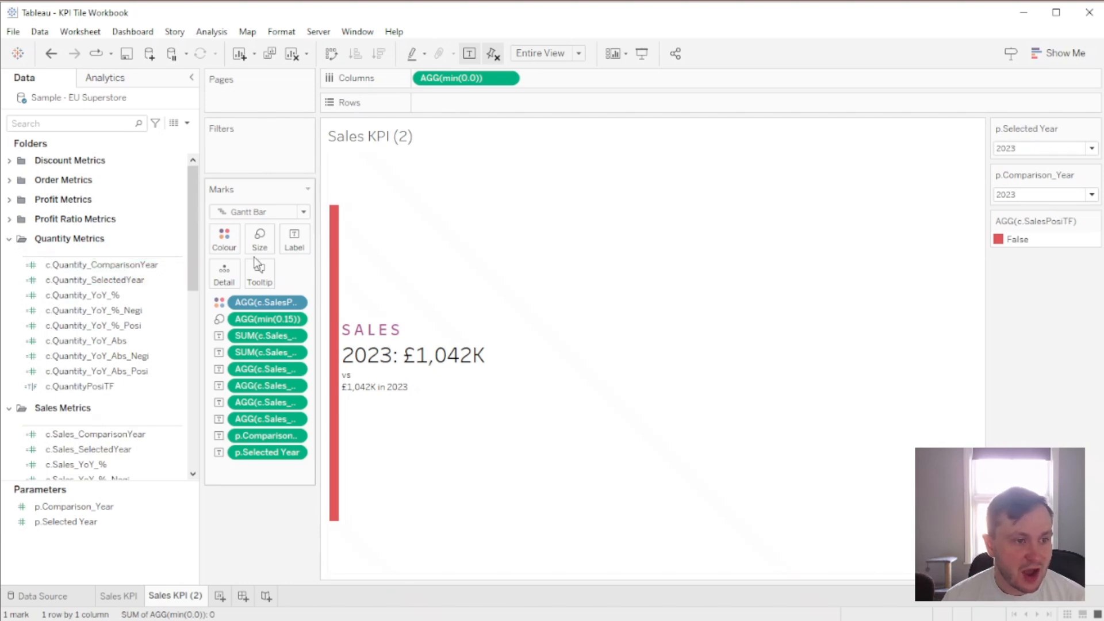
{"action": "left_click_drag", "start_coordinate": [317, 284], "coordinate": [418, 284]}
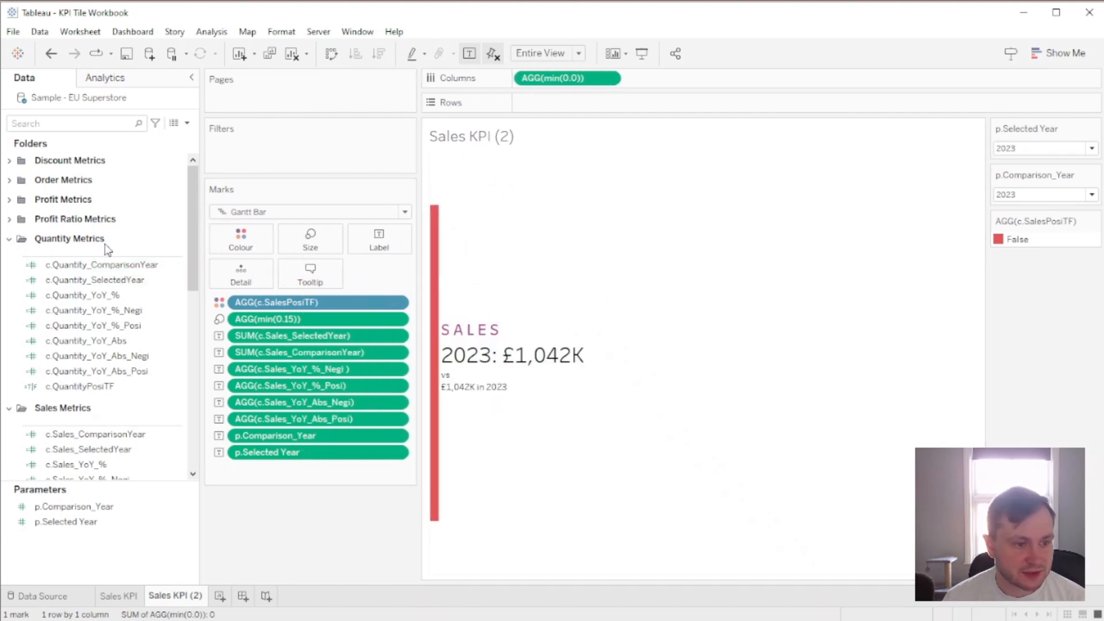
{"action": "left_click_drag", "start_coordinate": [98, 280], "coordinate": [315, 351]}
{"action": "left_click_drag", "start_coordinate": [167, 312], "coordinate": [320, 371]}
{"action": "left_click_drag", "start_coordinate": [115, 325], "coordinate": [316, 386]}
{"action": "left_click_drag", "start_coordinate": [130, 356], "coordinate": [313, 404]}
{"action": "left_click_drag", "start_coordinate": [114, 371], "coordinate": [316, 416]}
Change the heading in the duplicated sheet's mark label from S A L E S to Q U A N T I T Y.
{"action": "left_click", "coordinate": [377, 239]}
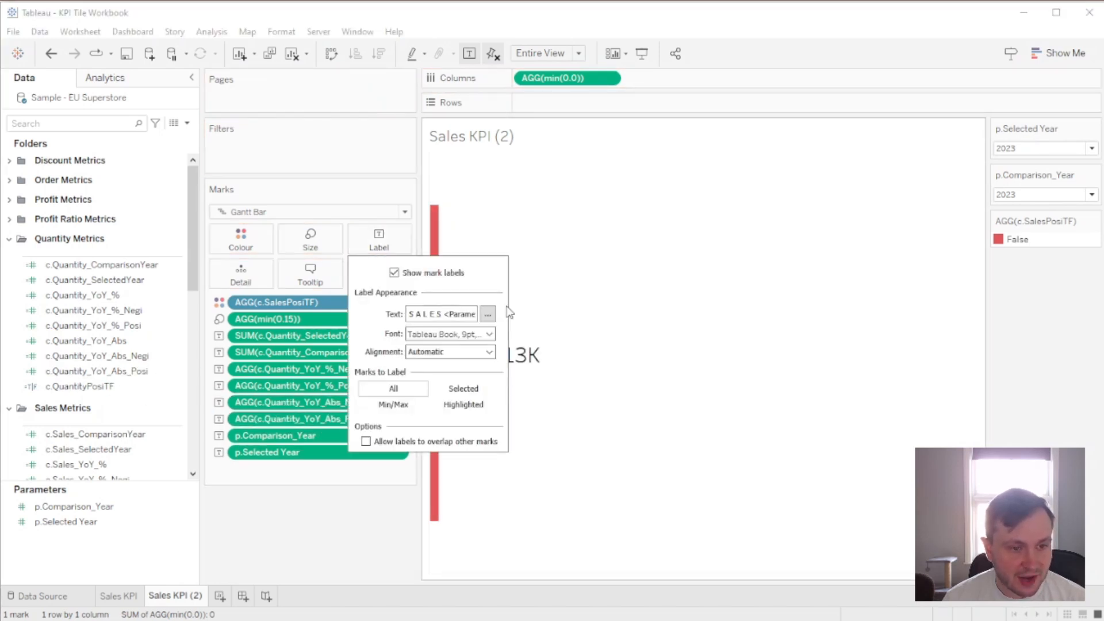
{"action": "left_click", "coordinate": [488, 315]}
{"action": "left_click_drag", "start_coordinate": [676, 278], "coordinate": [570, 276]}
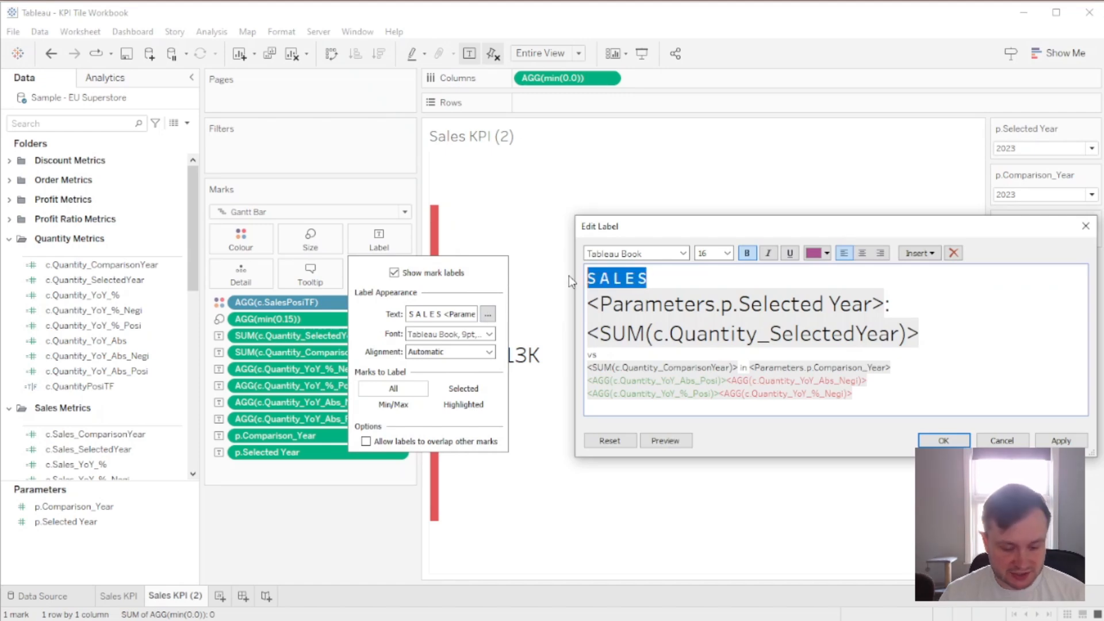
{"action": "type", "text": "Q U AN"}
{"action": "key", "text": "BackSpace"}
{"action": "type", "text": "N"}
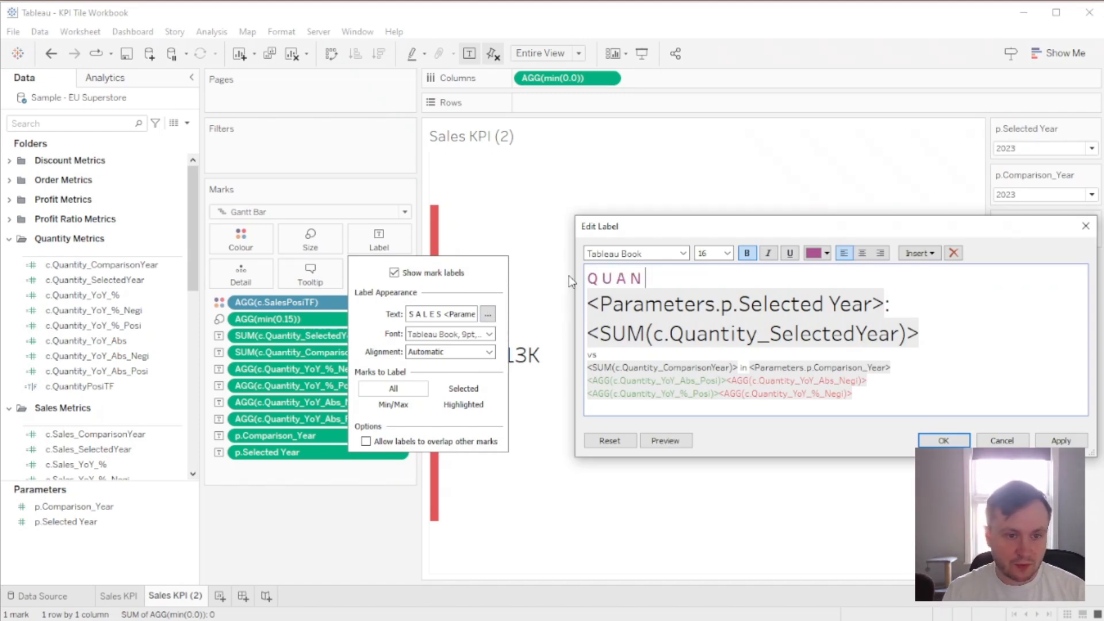
{"action": "type", "text": " T I T Y"}
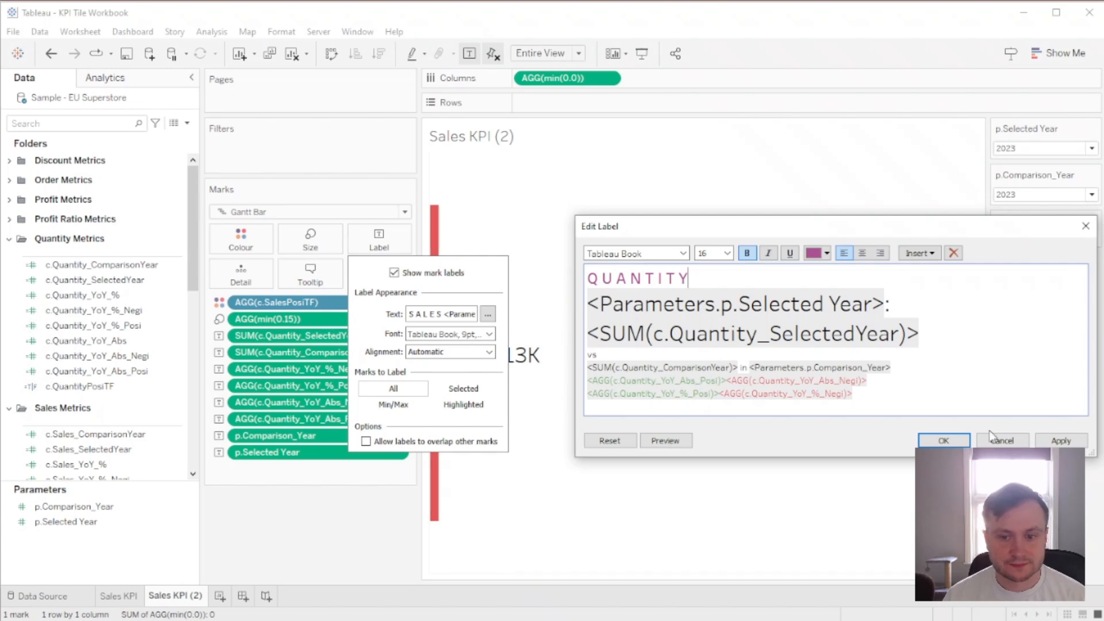
{"action": "left_click", "coordinate": [946, 441]}
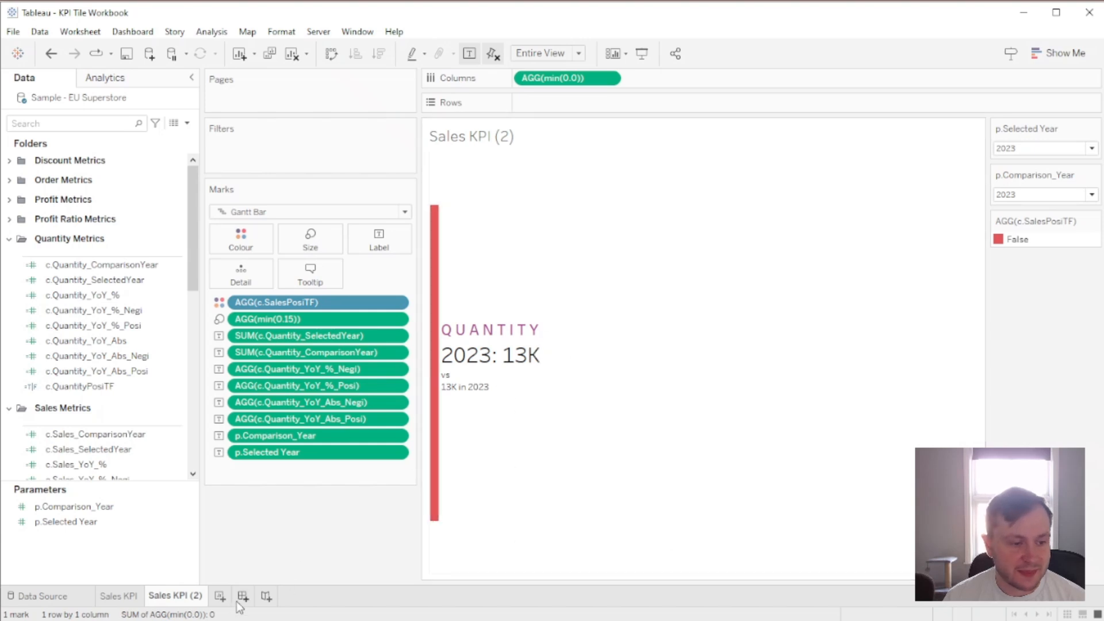
Rename the duplicated sheet as Quant YOY.
{"action": "double_click", "coordinate": [185, 597]}
{"action": "type", "text": "Q"}
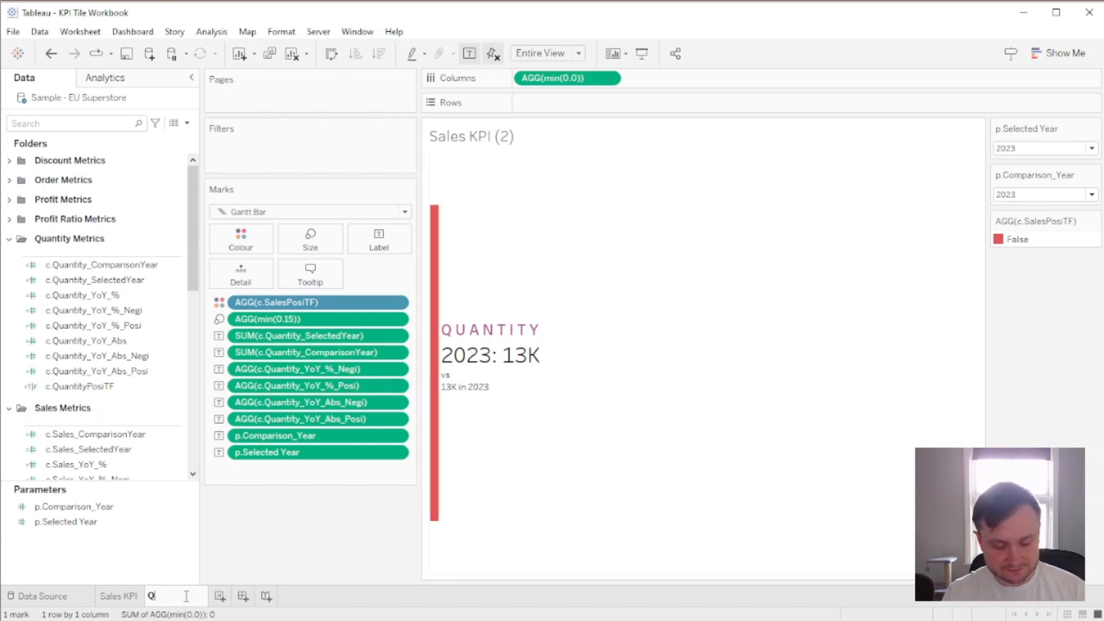
{"action": "type", "text": "uant YOY"}
{"action": "key", "text": "Return"}
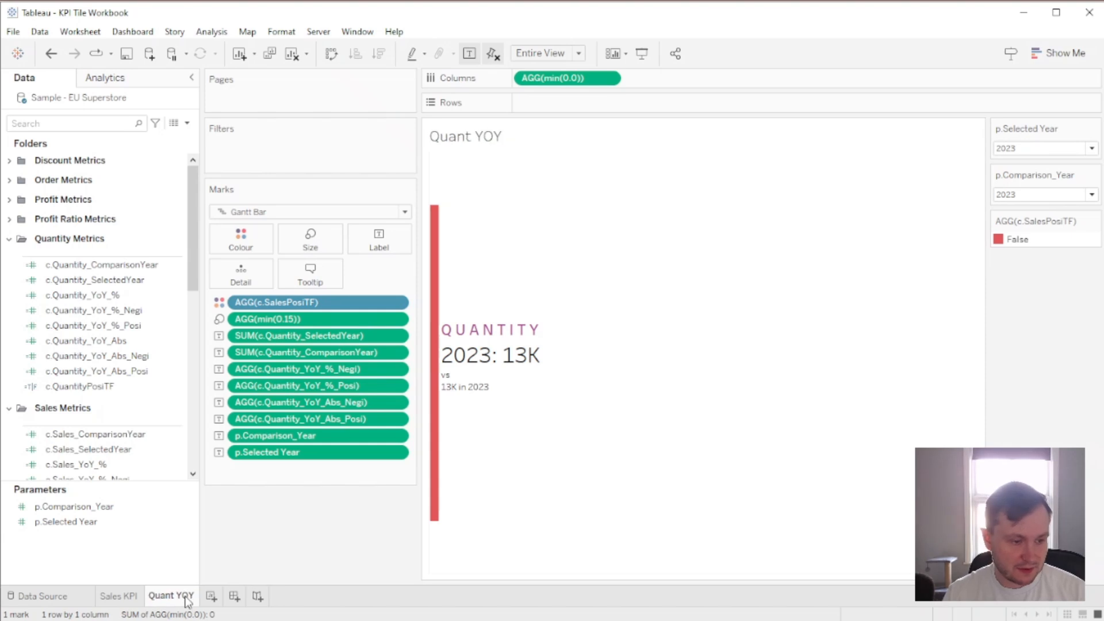
Create a new dashboard and add the Sales KPI and Quant YOY sheets side by side.
{"action": "left_click", "coordinate": [234, 597]}
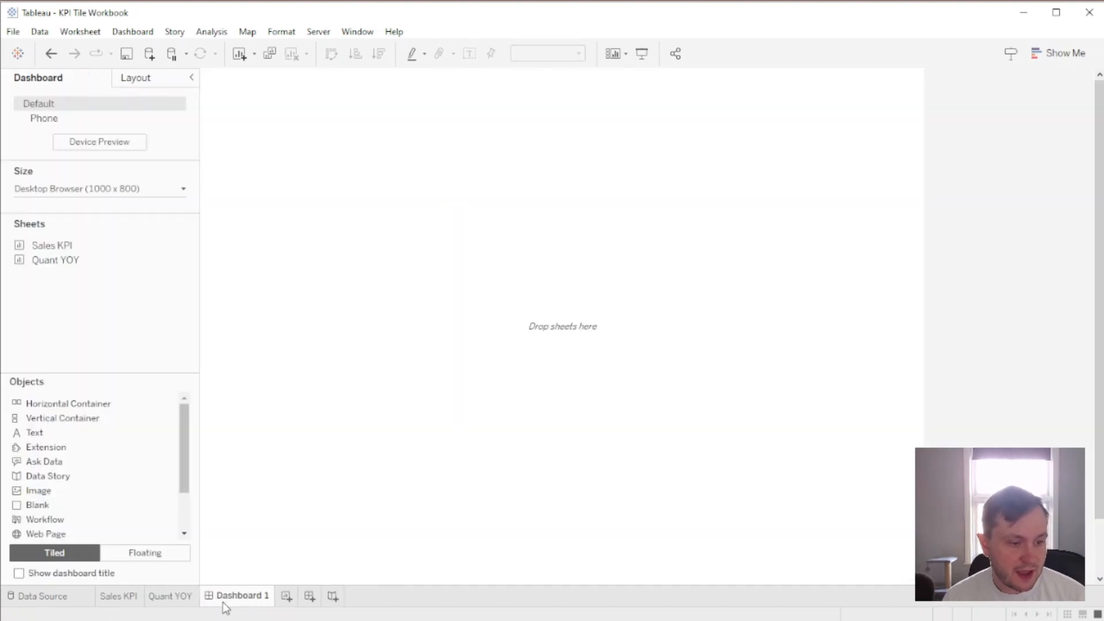
{"action": "double_click", "coordinate": [87, 246]}
{"action": "left_click_drag", "start_coordinate": [79, 259], "coordinate": [709, 308]}
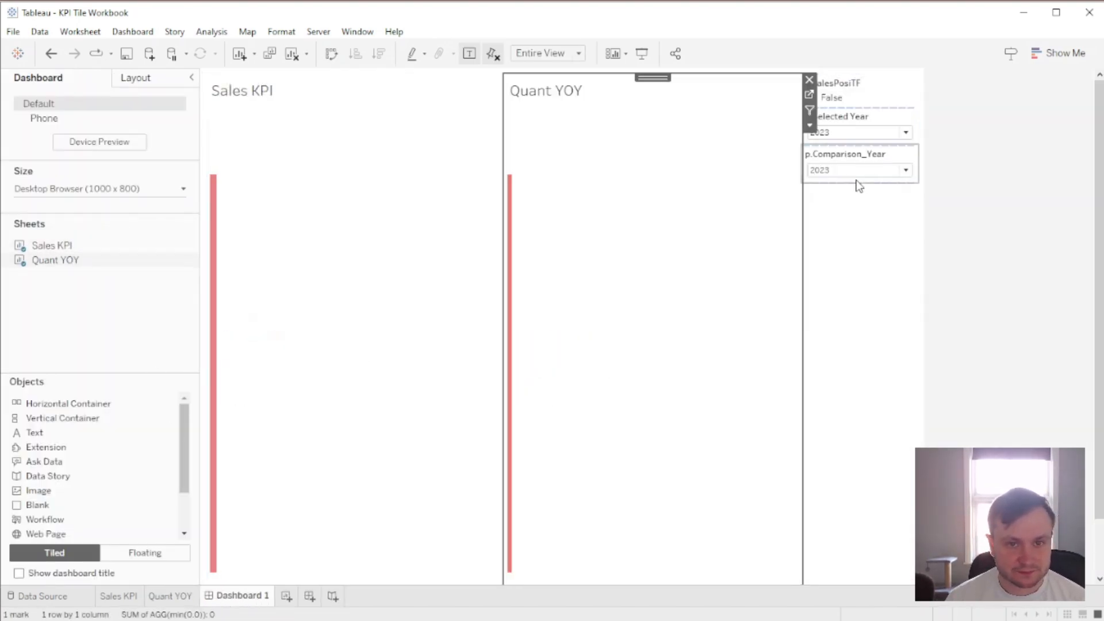
Add a horizontal container to the dashboard and place the Sales KPI and Quant YOY sheets side by side inside it.
{"action": "left_click_drag", "start_coordinate": [115, 402], "coordinate": [480, 123]}
{"action": "left_click", "coordinate": [418, 435]}
{"action": "left_click_drag", "start_coordinate": [359, 351], "coordinate": [362, 198]}
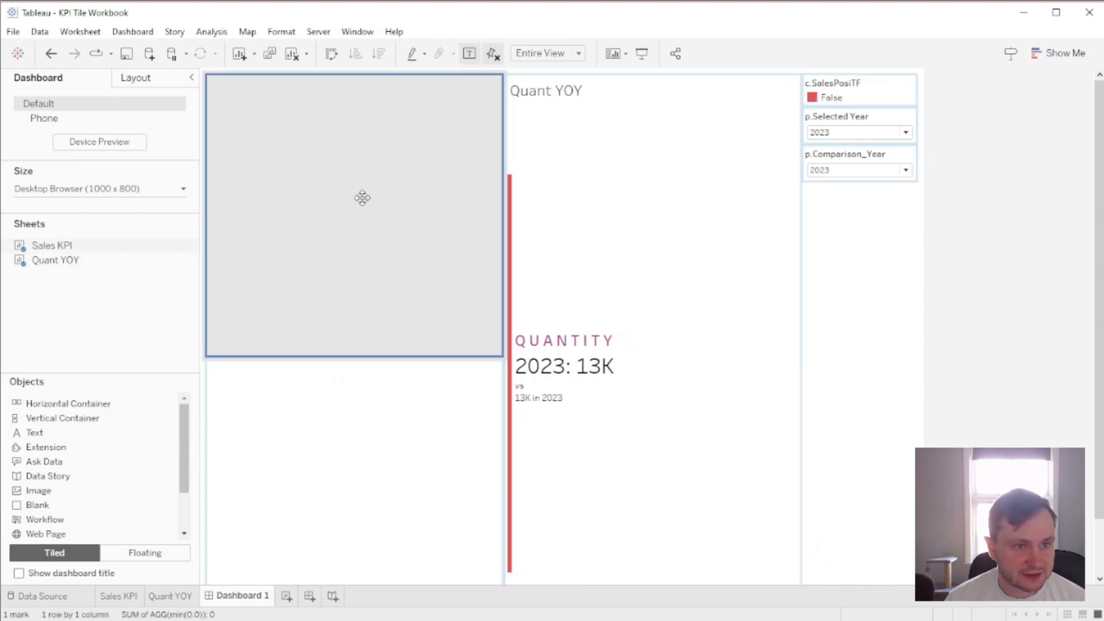
{"action": "left_click", "coordinate": [625, 97]}
{"action": "left_click_drag", "start_coordinate": [639, 77], "coordinate": [628, 82]}
{"action": "left_click_drag", "start_coordinate": [450, 165], "coordinate": [449, 228]}
{"action": "double_click", "coordinate": [647, 76]}
Distribute the contents of the KPI container evenly and make the container float near the dashboard's upper edge.
{"action": "left_click", "coordinate": [810, 95]}
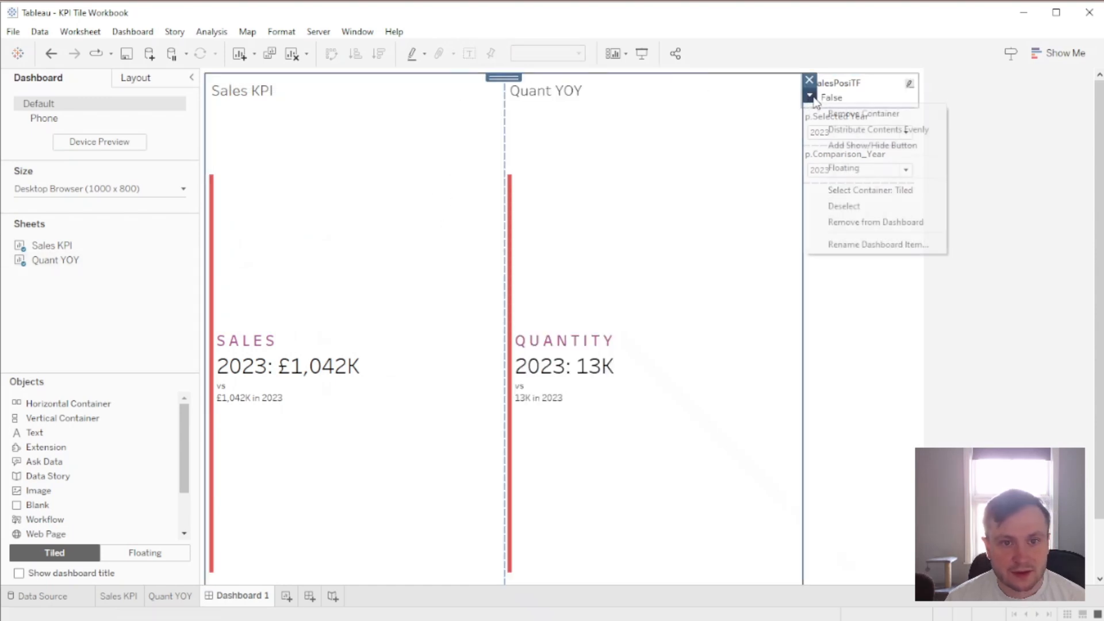
{"action": "left_click", "coordinate": [875, 126]}
{"action": "left_click_drag", "start_coordinate": [505, 77], "coordinate": [460, 102]}
Delete the layout container holding the c.SalesPosiTF legend and the two year parameter controls.
{"action": "left_click", "coordinate": [781, 90]}
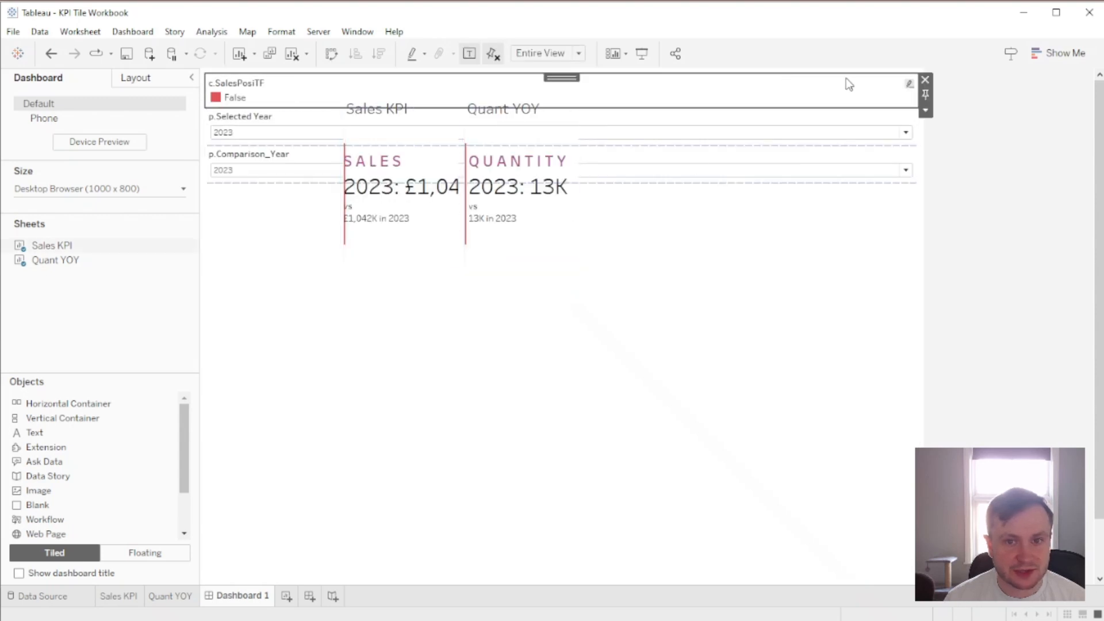
{"action": "double_click", "coordinate": [559, 77]}
{"action": "left_click", "coordinate": [926, 81]}
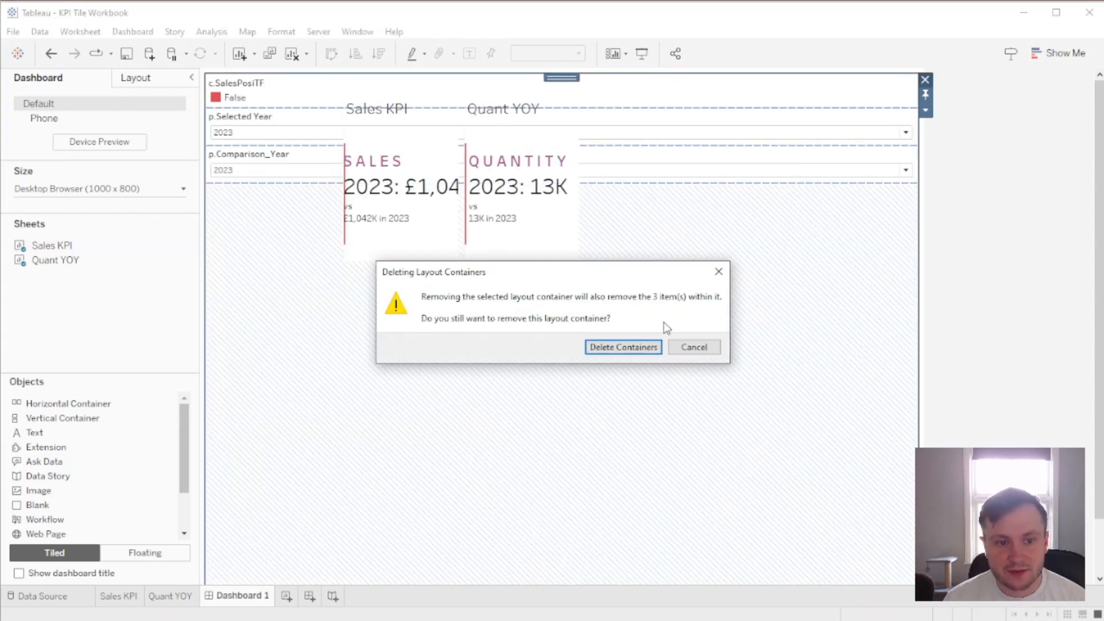
{"action": "left_click", "coordinate": [610, 347]}
Hide the titles of the Quant YOY and Sales KPI sheets on the dashboard.
{"action": "left_click", "coordinate": [512, 151]}
{"action": "right_click", "coordinate": [504, 113]}
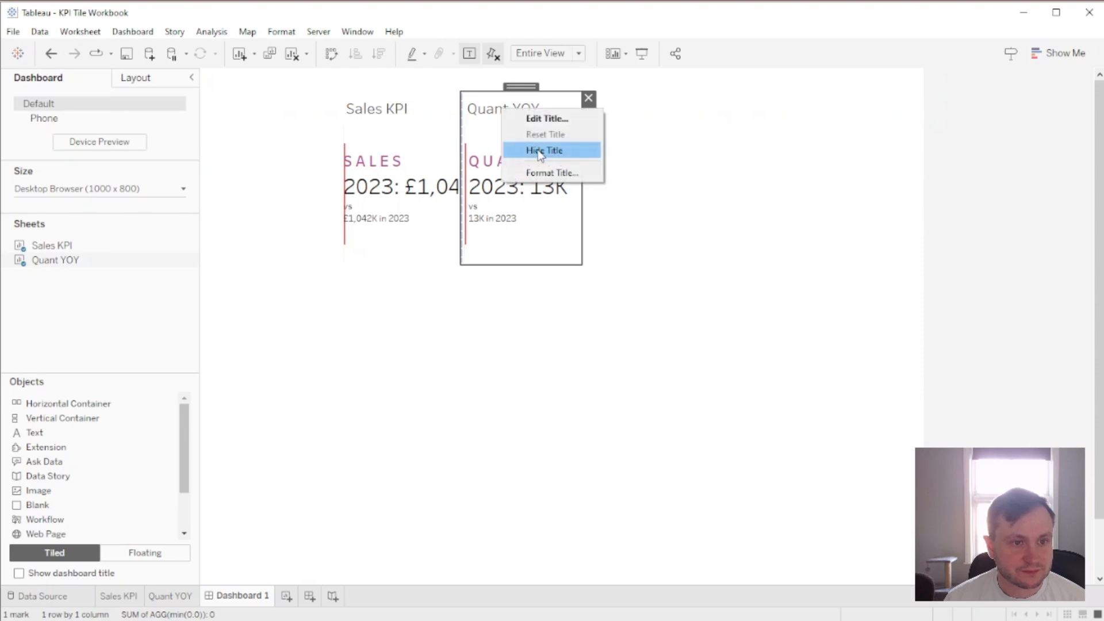
{"action": "left_click", "coordinate": [537, 148]}
{"action": "left_click", "coordinate": [380, 108]}
{"action": "right_click", "coordinate": [403, 108]}
{"action": "left_click", "coordinate": [410, 146]}
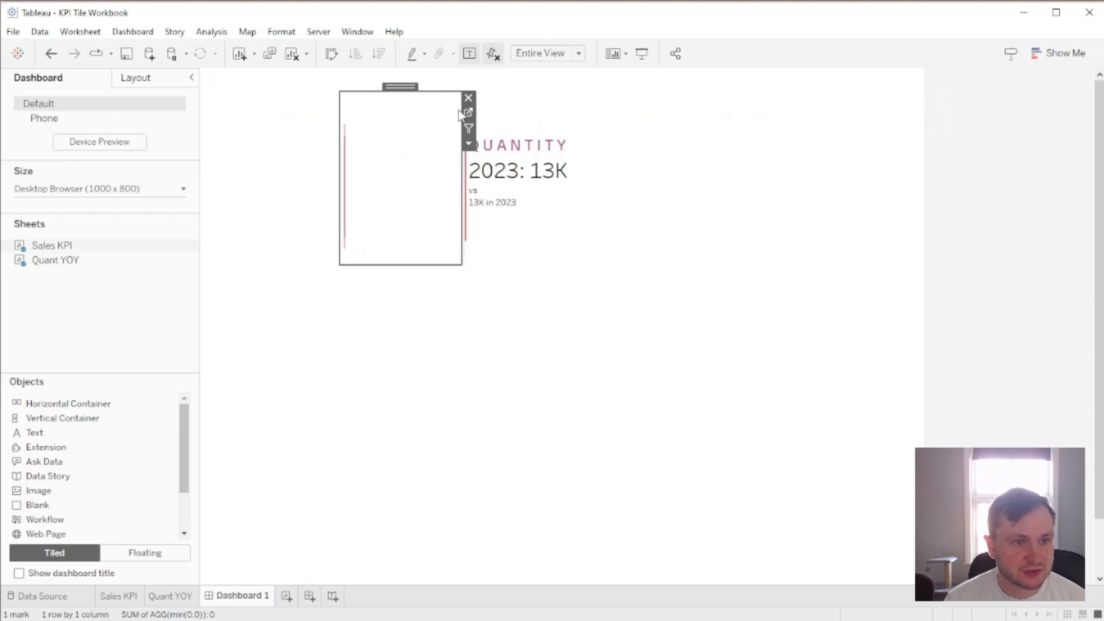
Move the floating KPI container up along the dashboard's upper edge and resize it into a wide, shallow strip.
{"action": "double_click", "coordinate": [397, 87]}
{"action": "left_click_drag", "start_coordinate": [466, 86], "coordinate": [378, 72]}
{"action": "left_click_drag", "start_coordinate": [494, 251], "coordinate": [765, 199]}
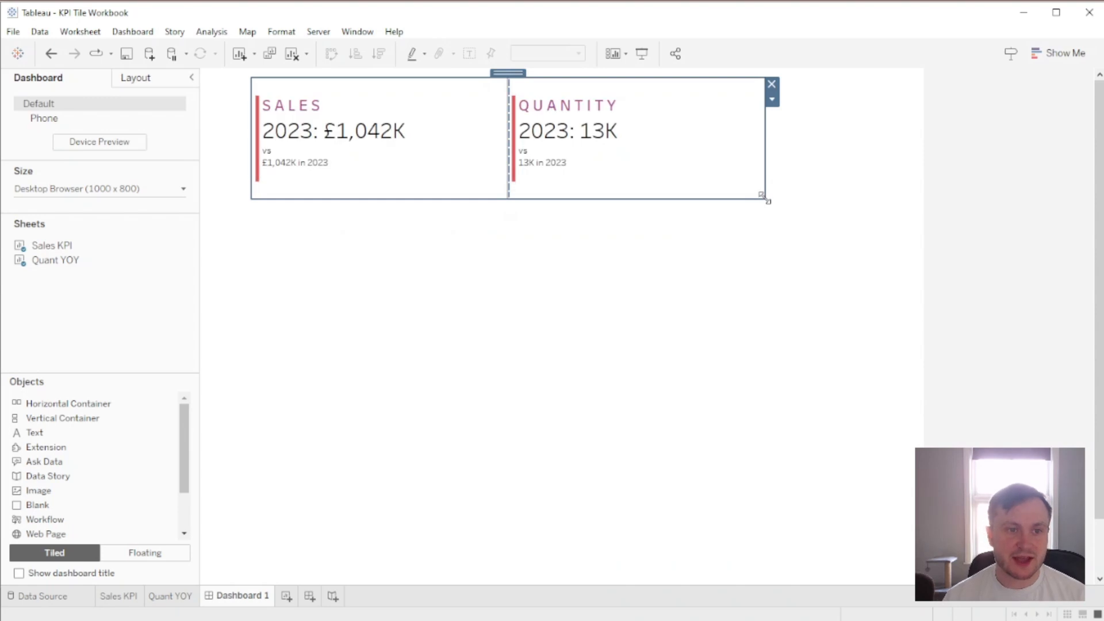